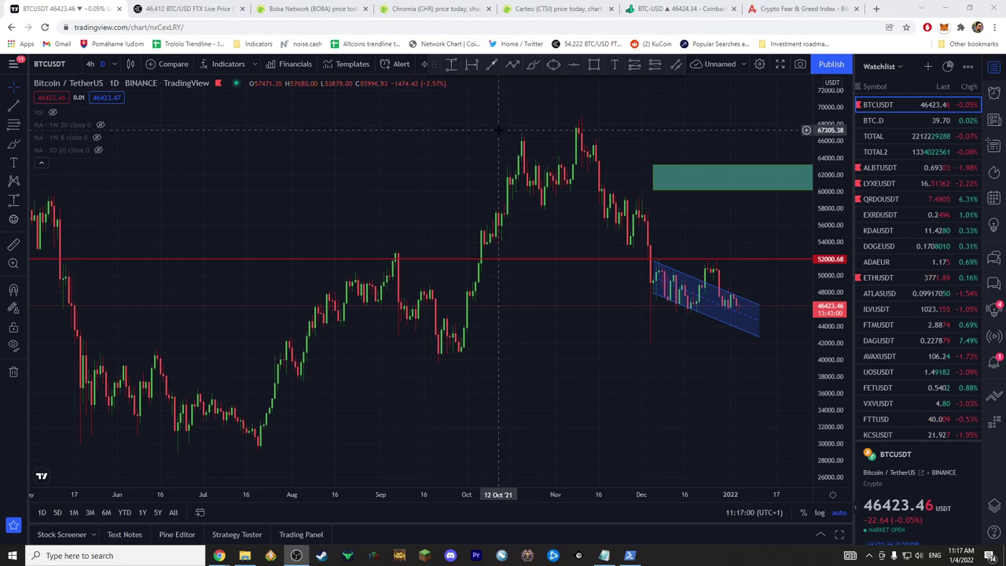
Leave the BTCUSDT daily chart for the Coinalyze BTC/USD FTX live chart
click(185, 8)
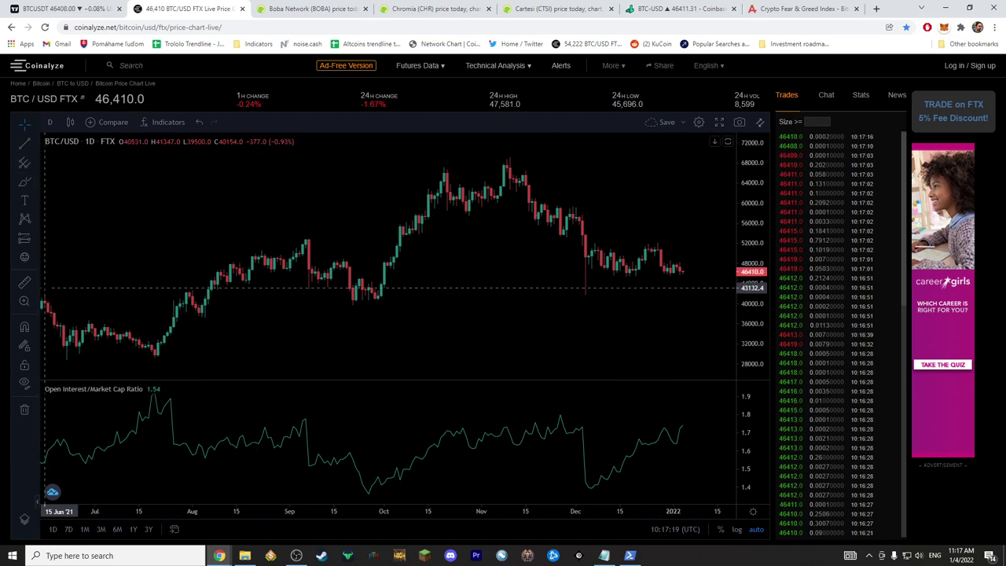
Draw a purple rectangle in the Open Interest/Market Cap Ratio pane
click(36, 157)
click(35, 163)
click(36, 181)
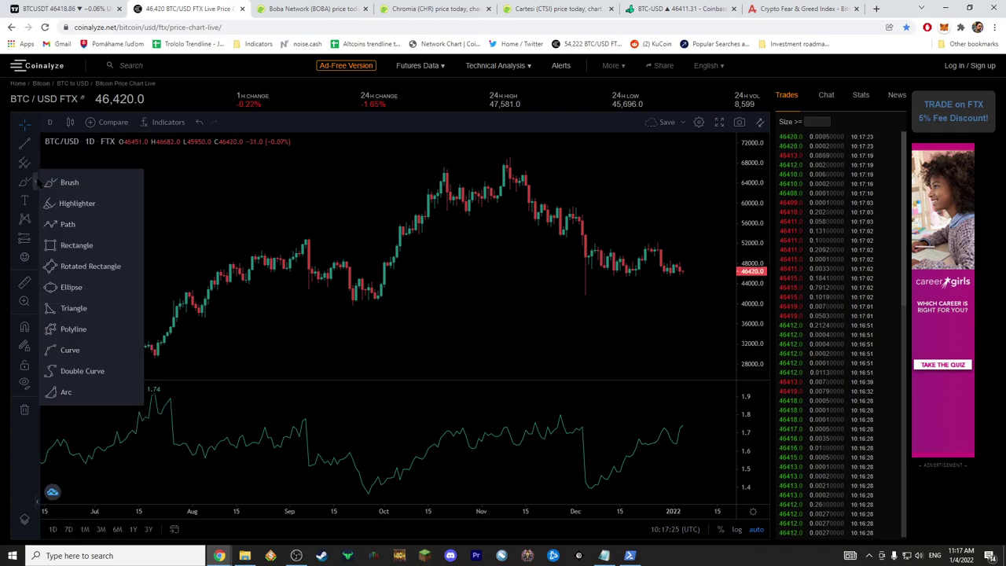
click(80, 244)
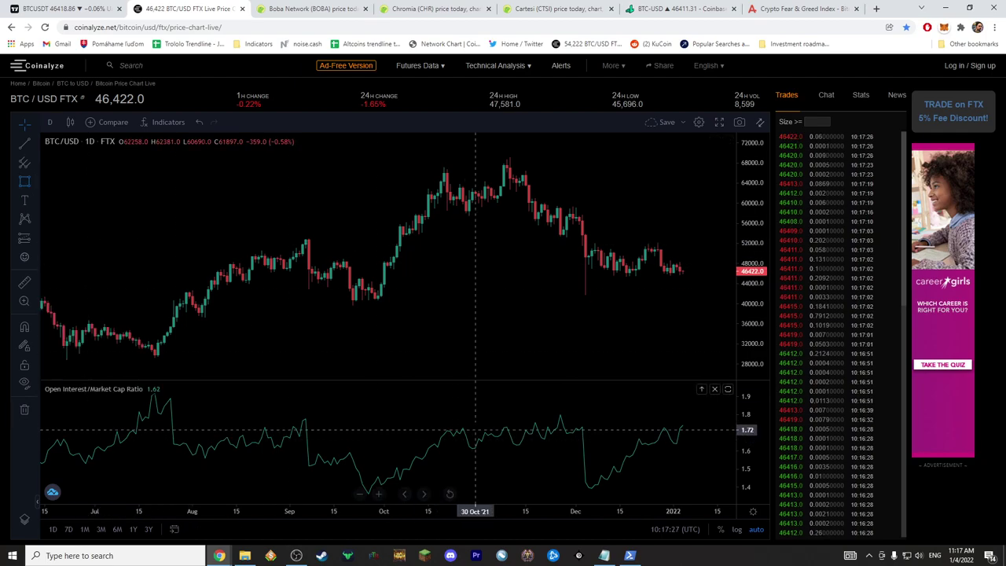
mouse_move(469, 414)
mouse_down()
mouse_move(546, 386)
mouse_move(603, 383)
mouse_move(729, 398)
mouse_up()
Stretch the rectangle's left edge back to May and raise its top edge higher
drag(306, 402, 471, 402)
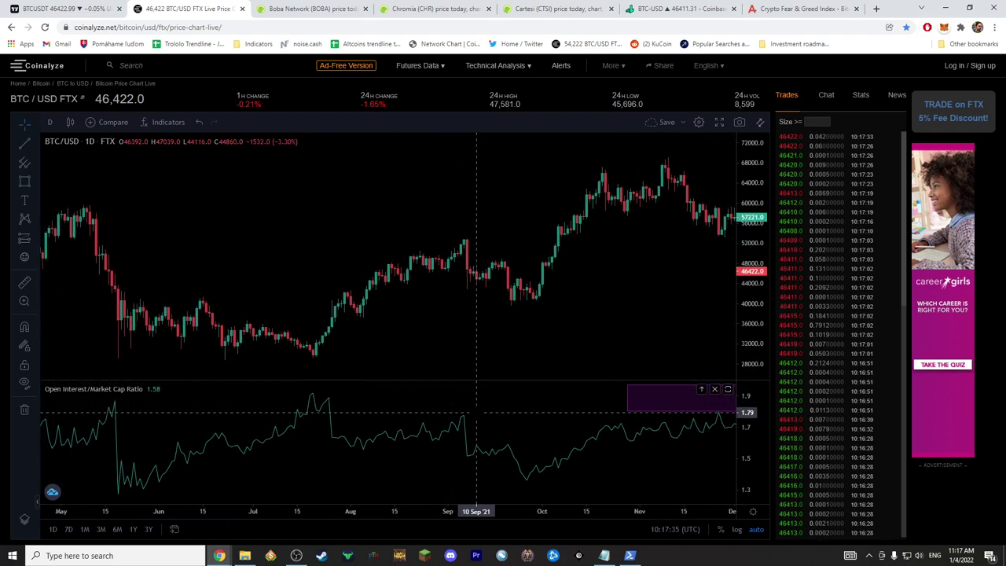
drag(626, 397, 61, 399)
drag(298, 447, 411, 451)
drag(168, 404, 112, 423)
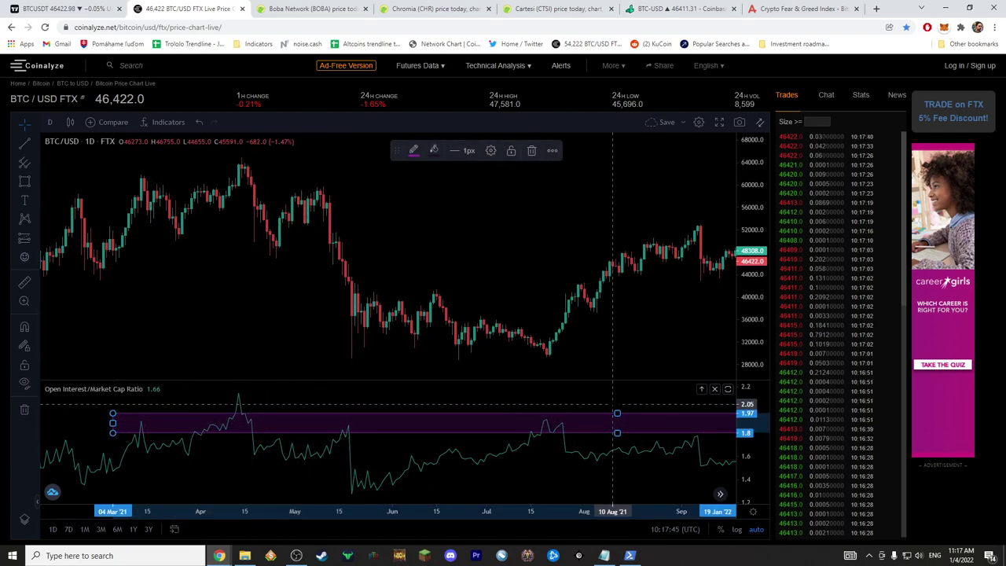
drag(617, 412, 616, 390)
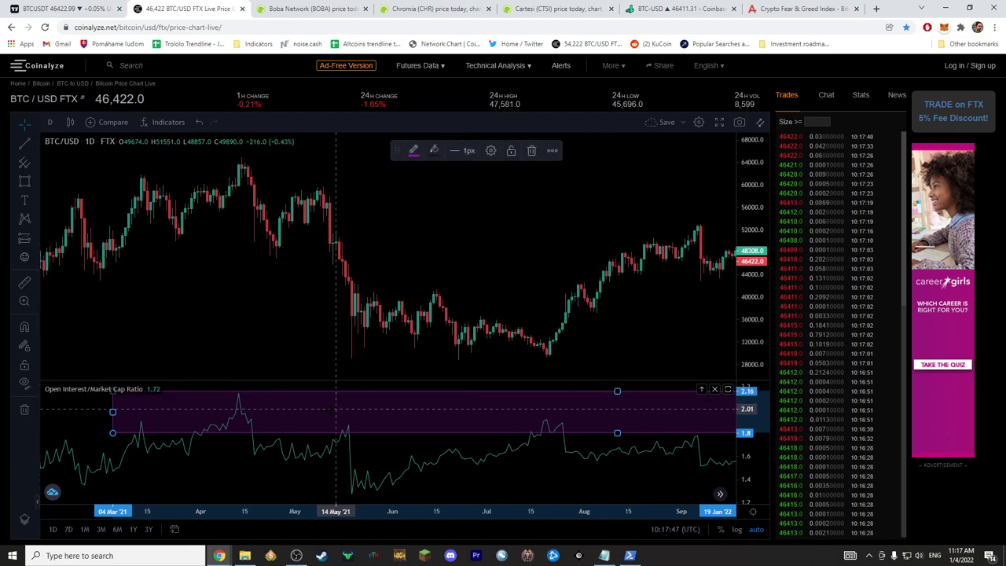
drag(602, 430, 335, 445)
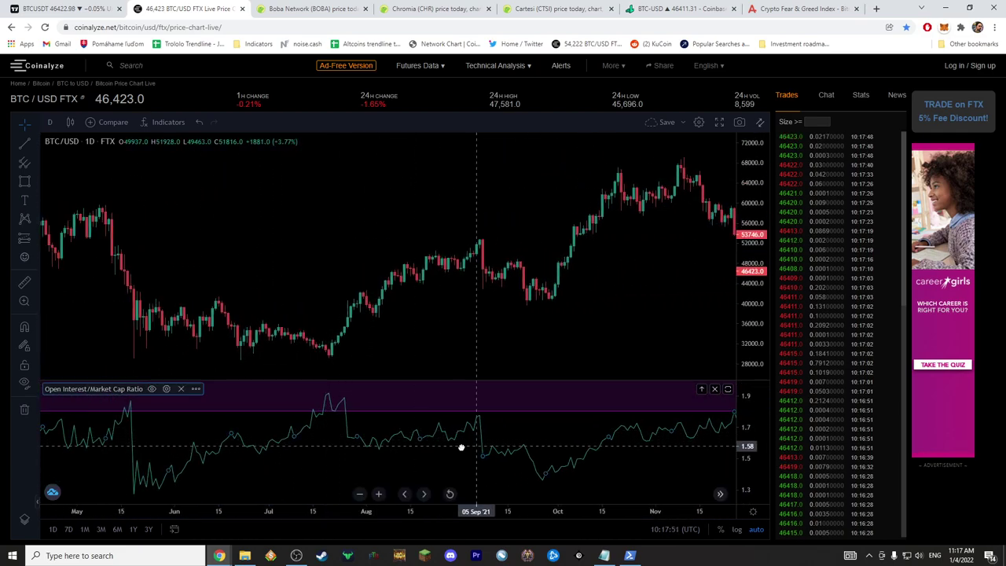
Lift the zone's lower edge onto the ~1.8 peaks and pan May 2021–January 2022 to compare price
drag(666, 449, 504, 449)
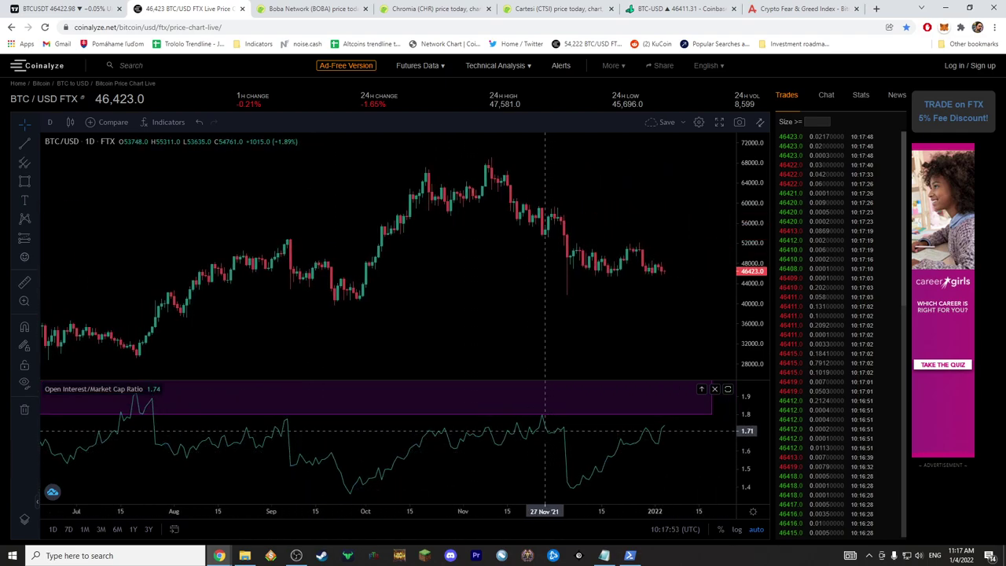
drag(539, 414, 541, 412)
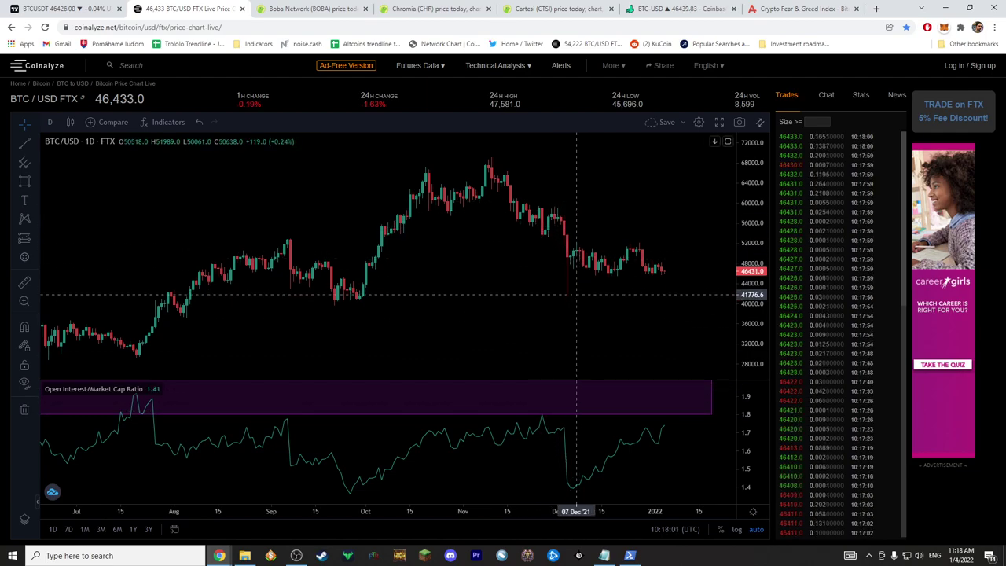
drag(222, 437, 418, 437)
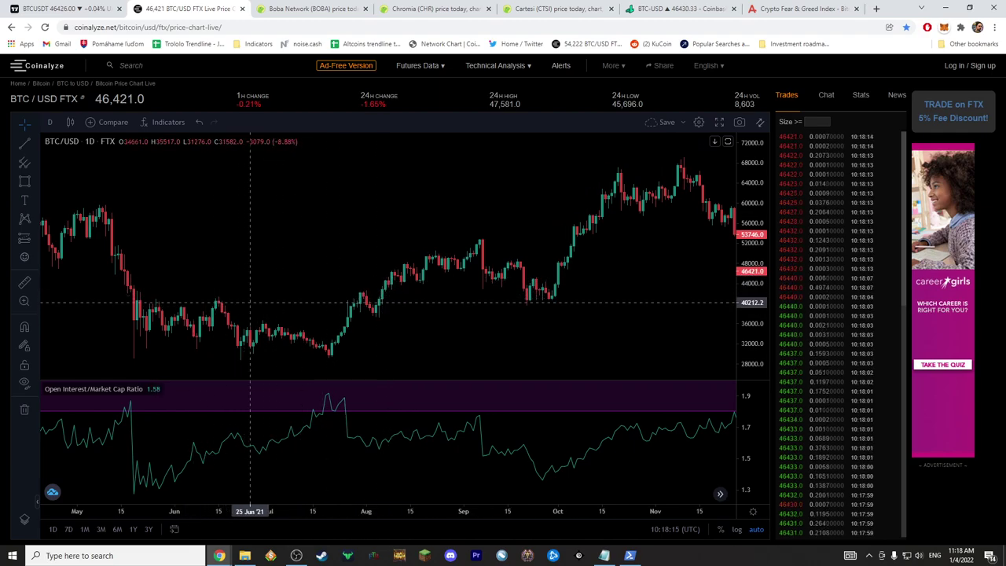
drag(521, 319, 299, 314)
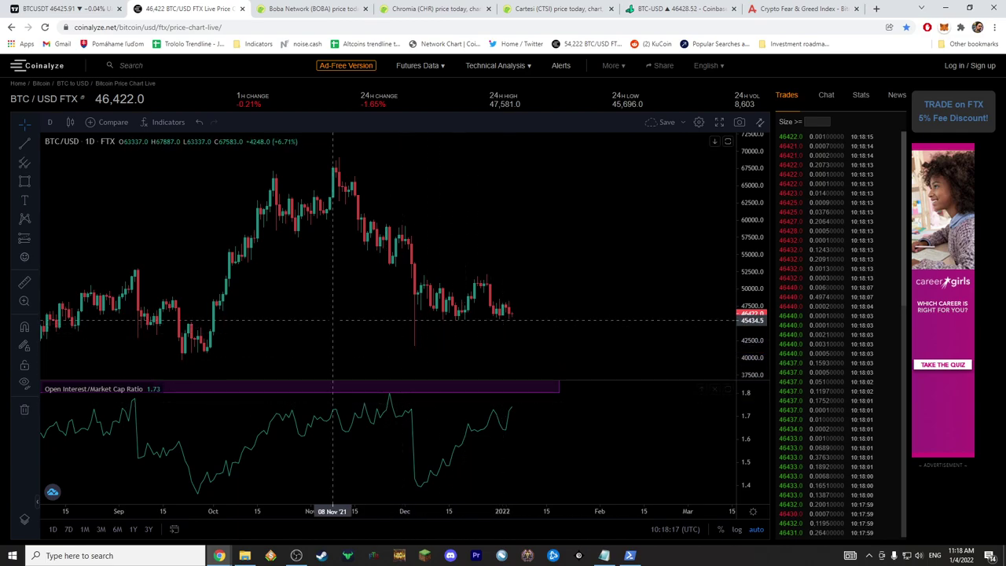
drag(337, 393, 498, 400)
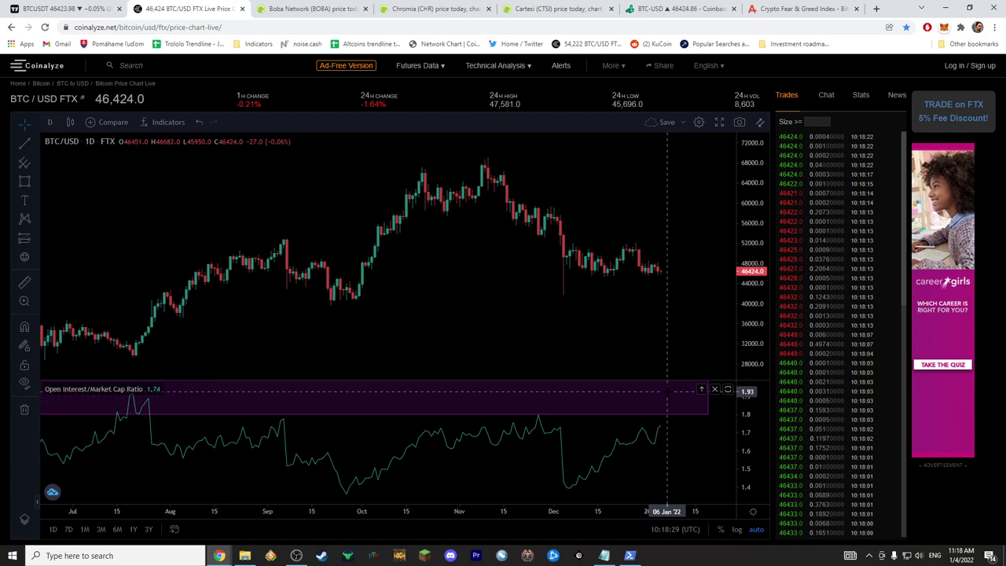
drag(634, 314, 581, 293)
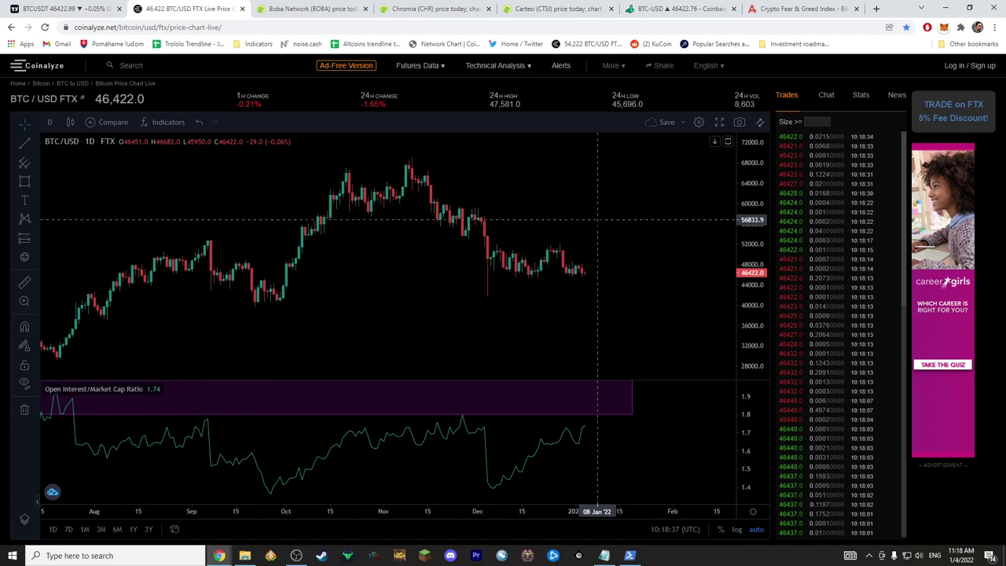
View the Fear & Greed Index Over Time chart for 5 Jan 2021–4 Jan 2022, then go to TradingLite
click(812, 10)
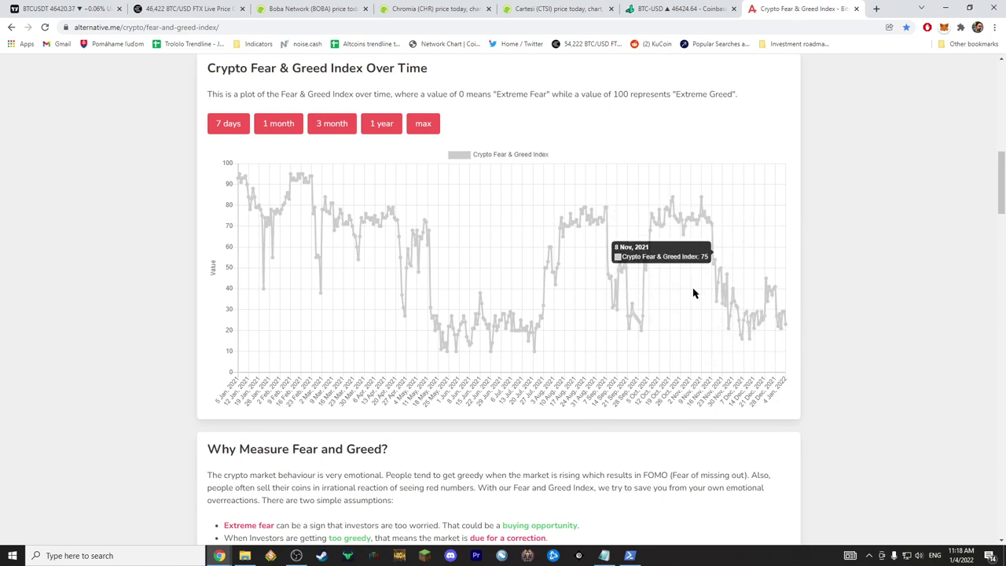
scroll(162, 299, up, 8)
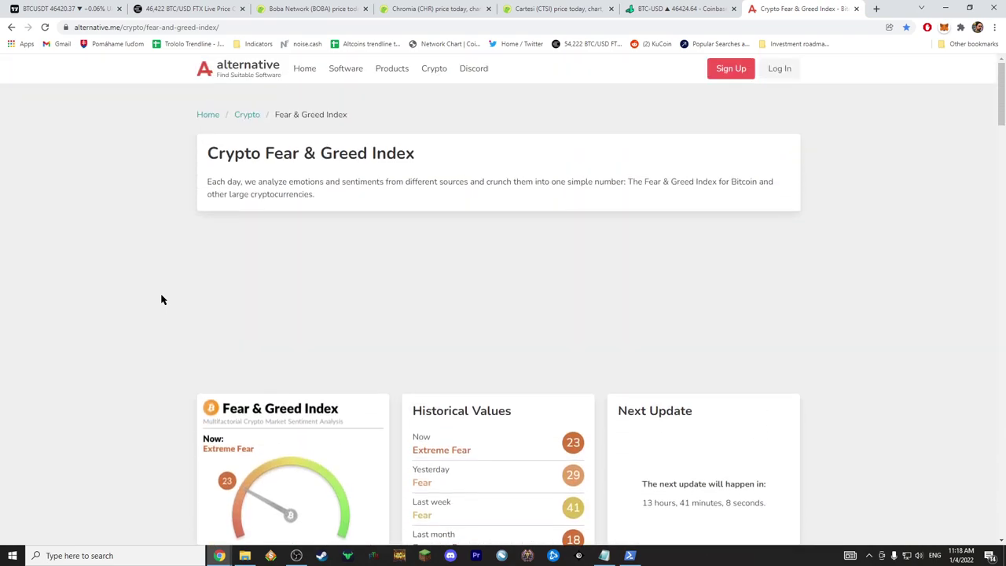
scroll(162, 299, down, 4)
scroll(162, 298, down, 4)
scroll(163, 297, up, 2)
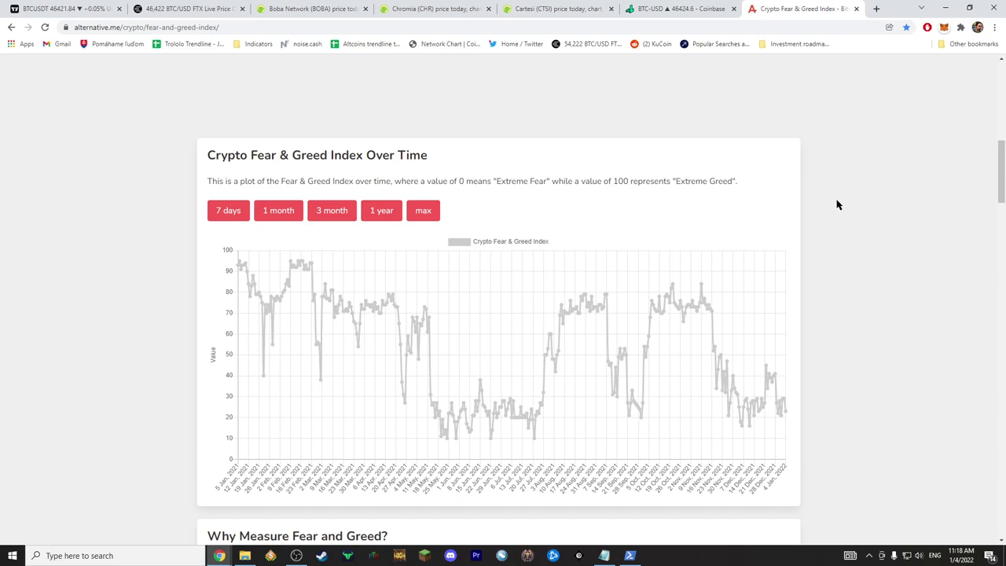
click(701, 12)
Zoom out and reposition the BTC-USD 1h heatmap to show liquidity bands down to about 40,000
drag(665, 263, 601, 288)
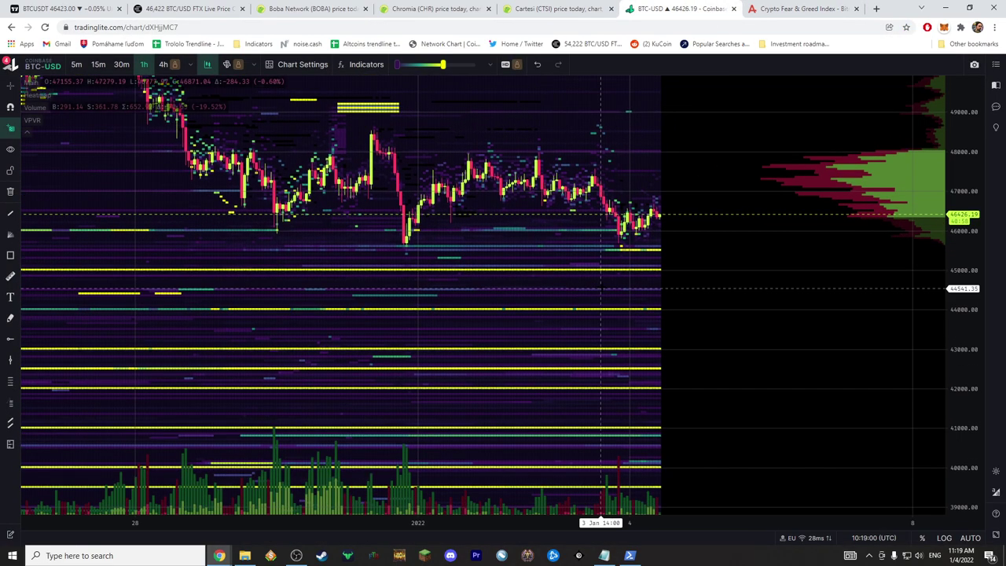
scroll(601, 288, down, 1)
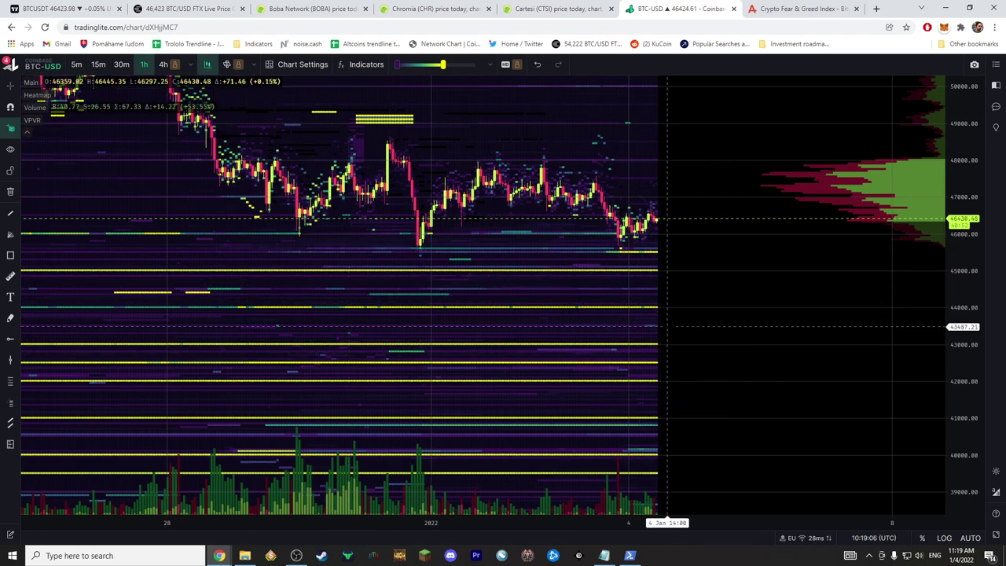
drag(672, 318, 689, 330)
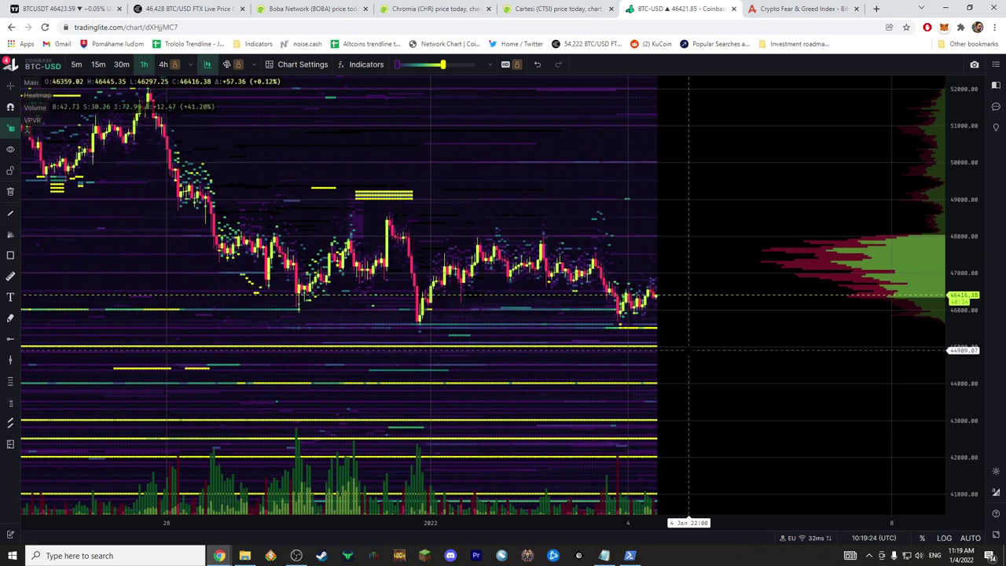
Compare the Coinalyze BTC/USD chart with TradingView, ending on the BTCUSDT daily chart
click(79, 9)
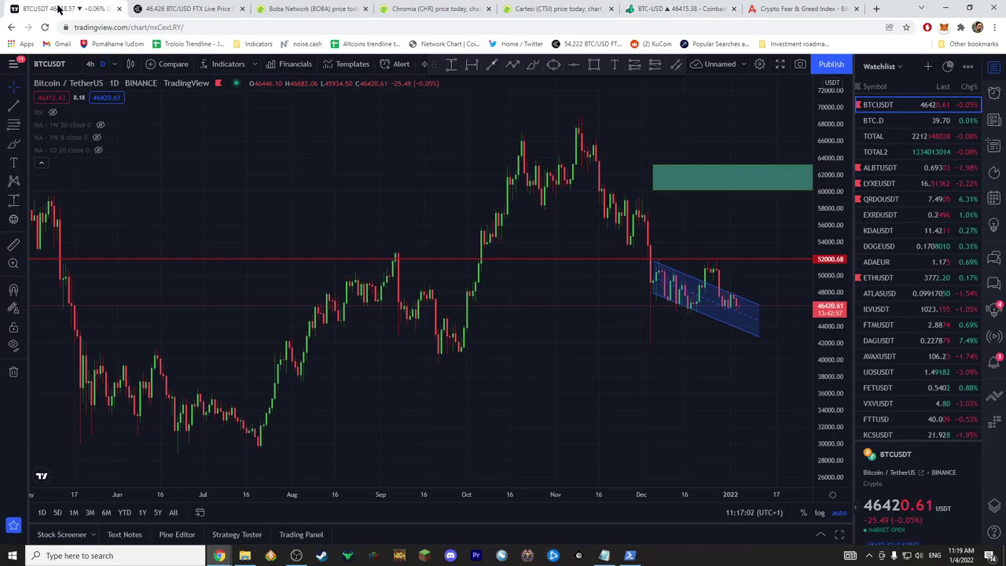
click(182, 9)
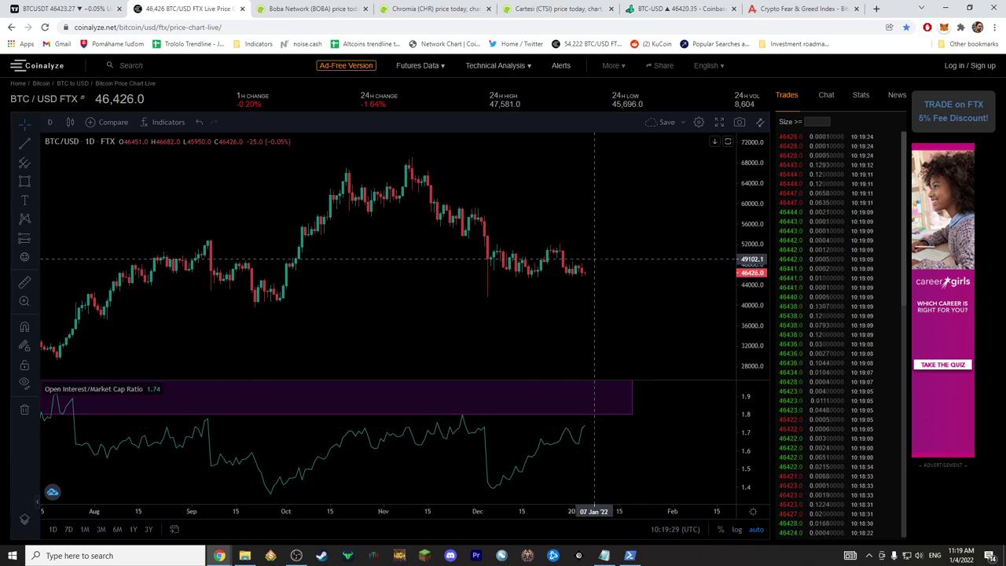
click(78, 8)
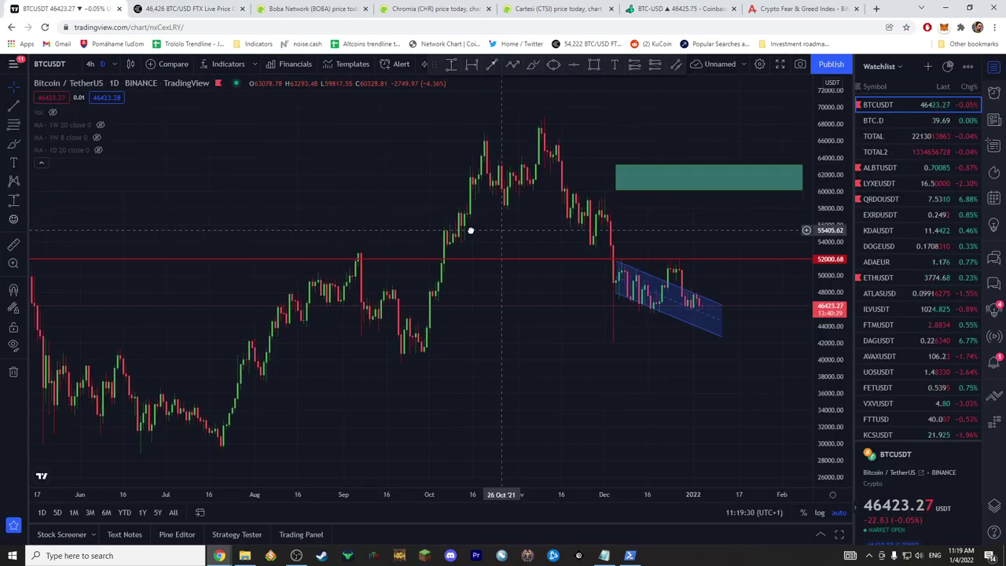
scroll(494, 230, right, 3)
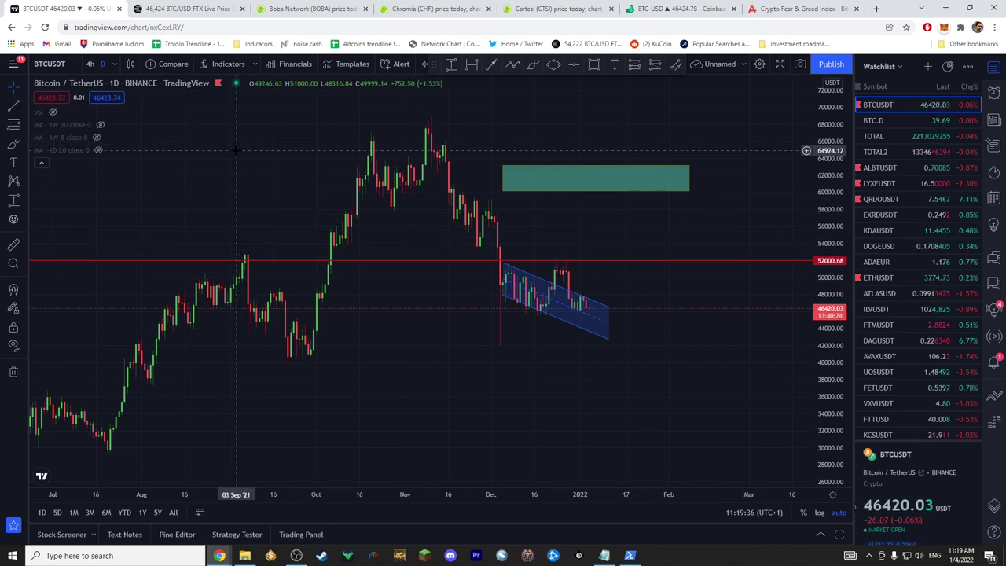
click(187, 8)
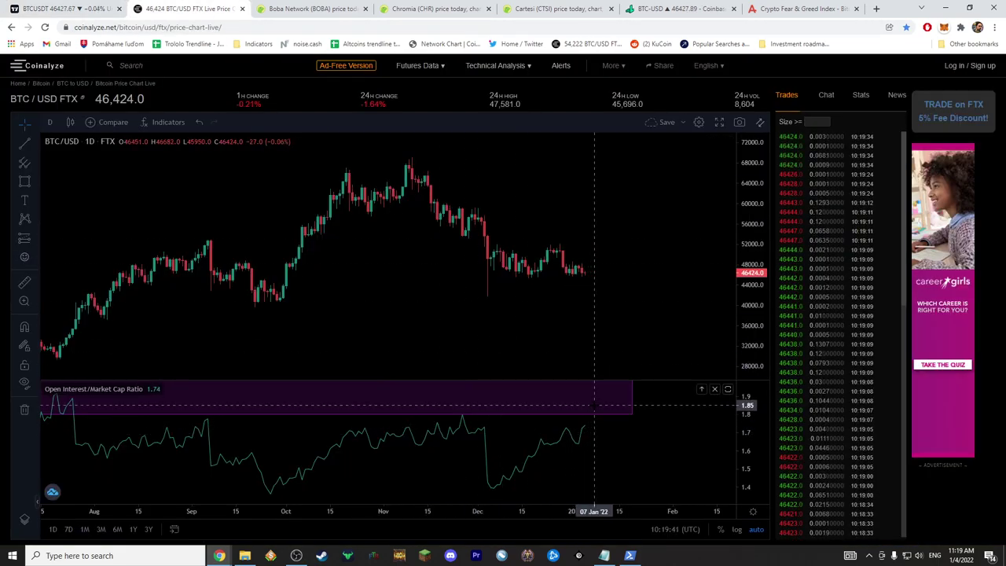
click(47, 9)
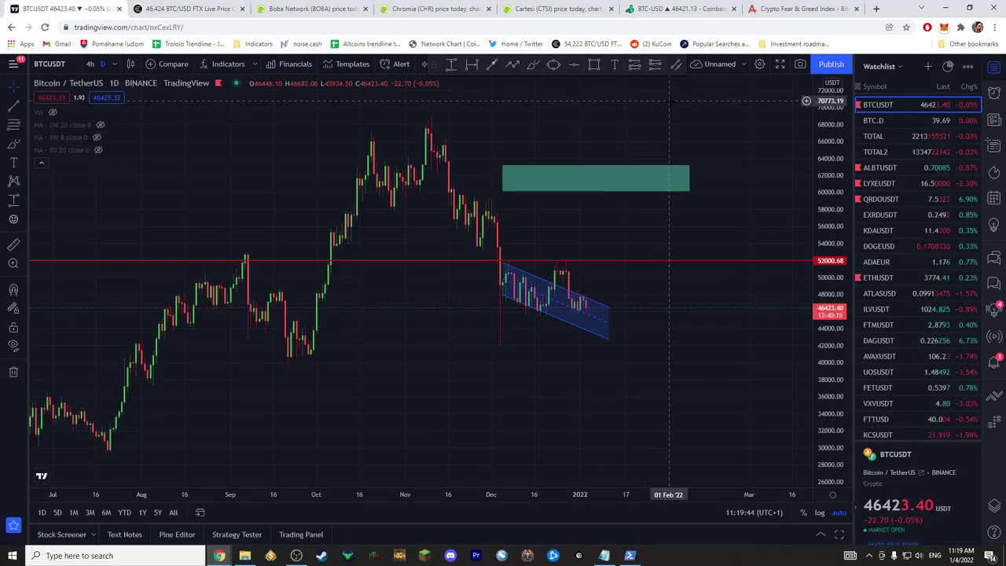
Open the BTC.D dominance chart and pan through its May 2021–January 2022 daily history
click(892, 124)
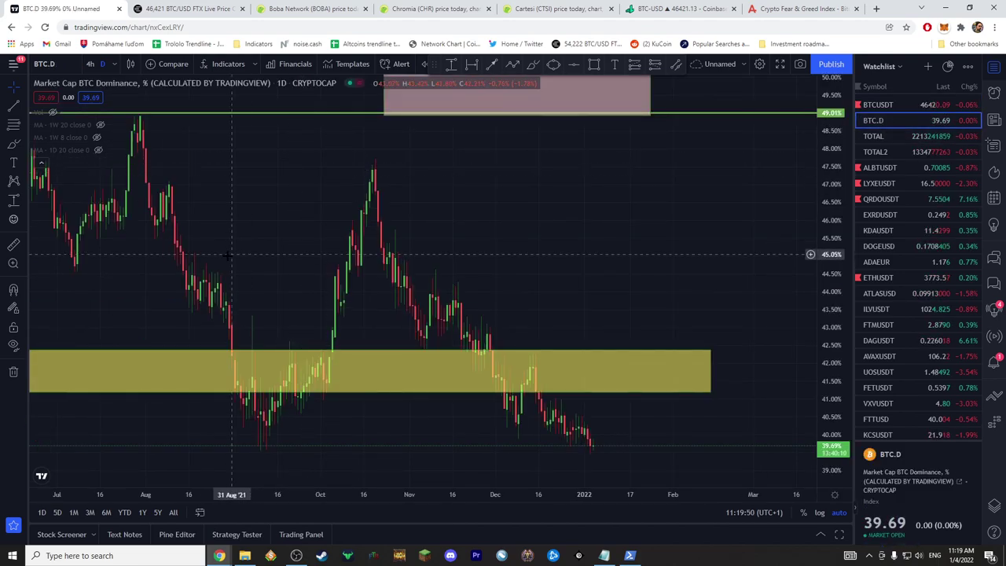
drag(399, 255, 307, 256)
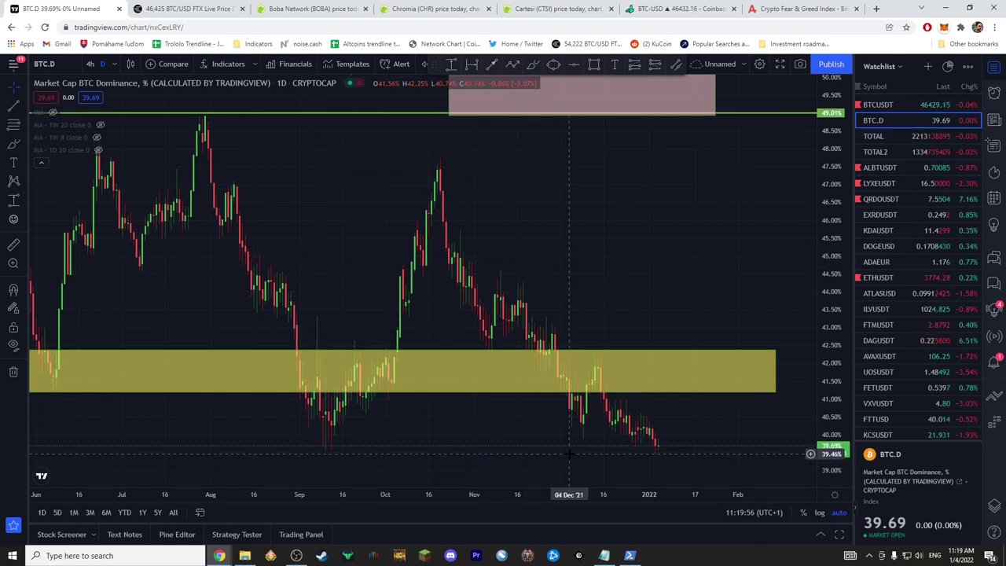
drag(220, 417, 345, 421)
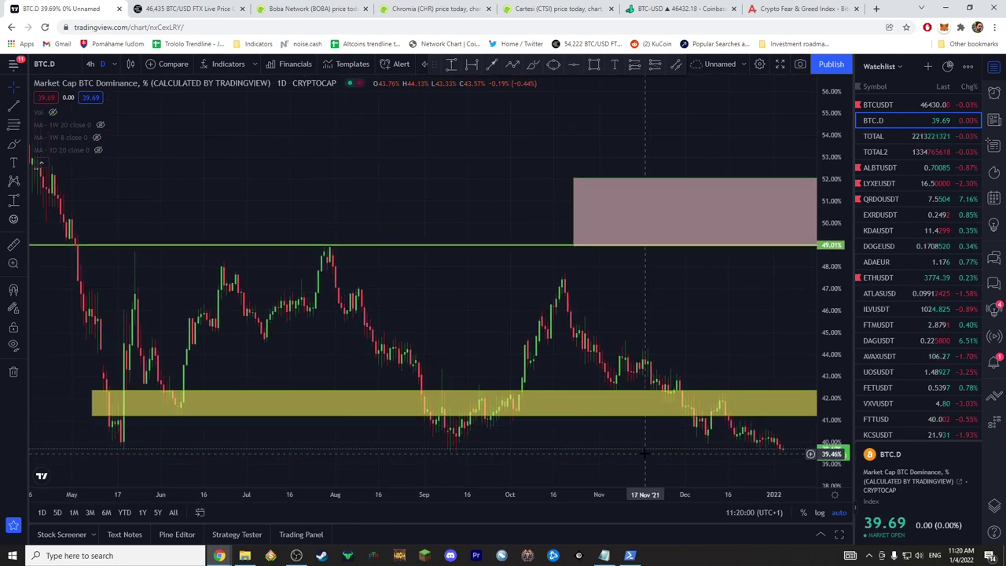
drag(652, 453, 557, 449)
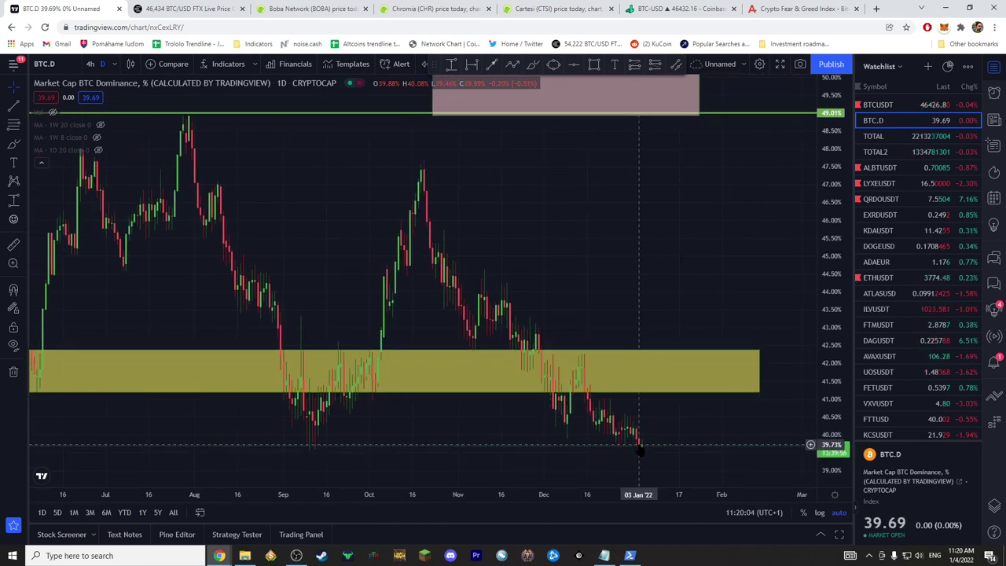
drag(157, 428, 433, 427)
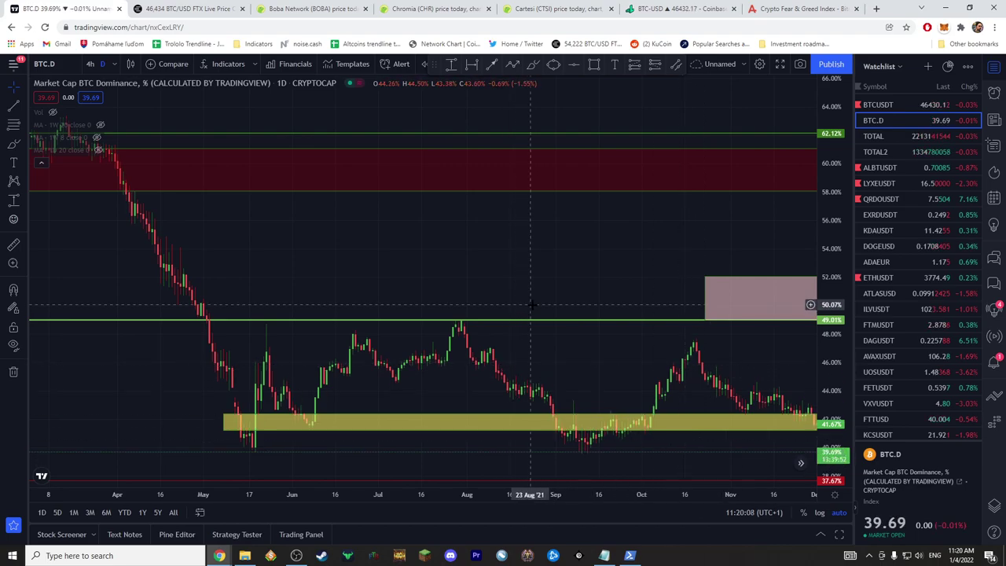
drag(511, 260, 394, 243)
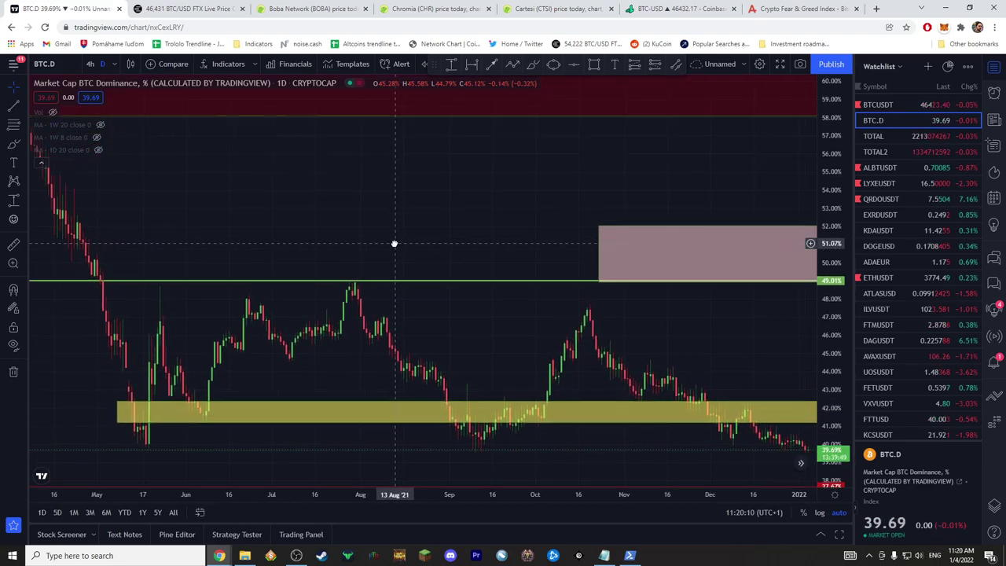
scroll(612, 332, right, 3)
scroll(359, 254, left, 8)
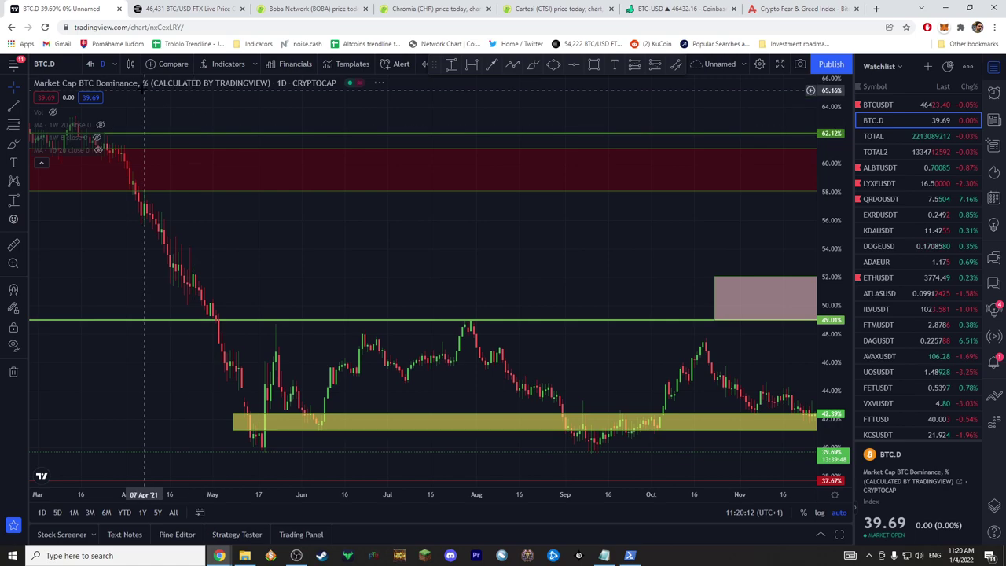
Try weekly candles on BTC.D to view 2018 through early 2022, then revert to daily
click(102, 63)
click(161, 341)
drag(583, 250, 395, 243)
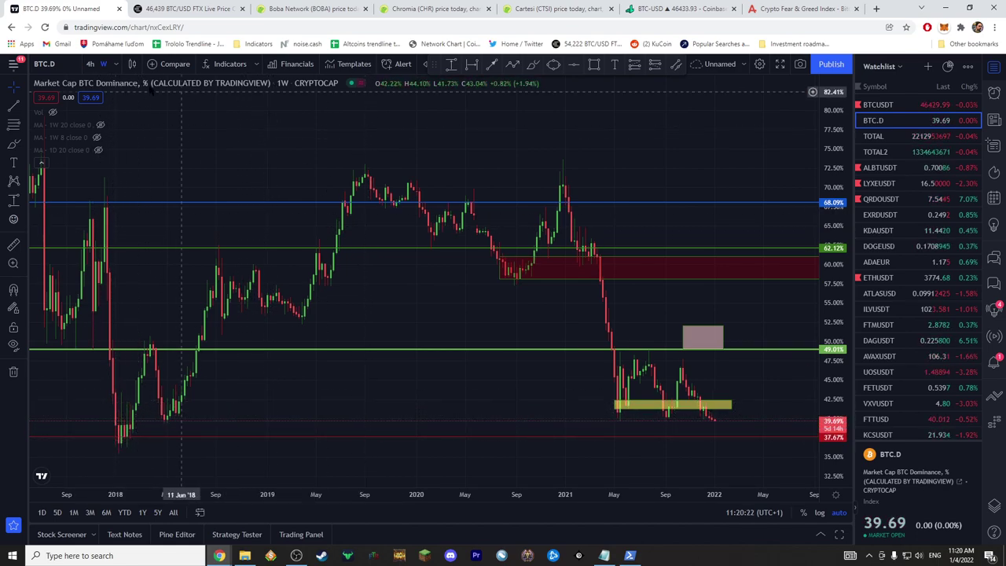
click(105, 65)
click(149, 323)
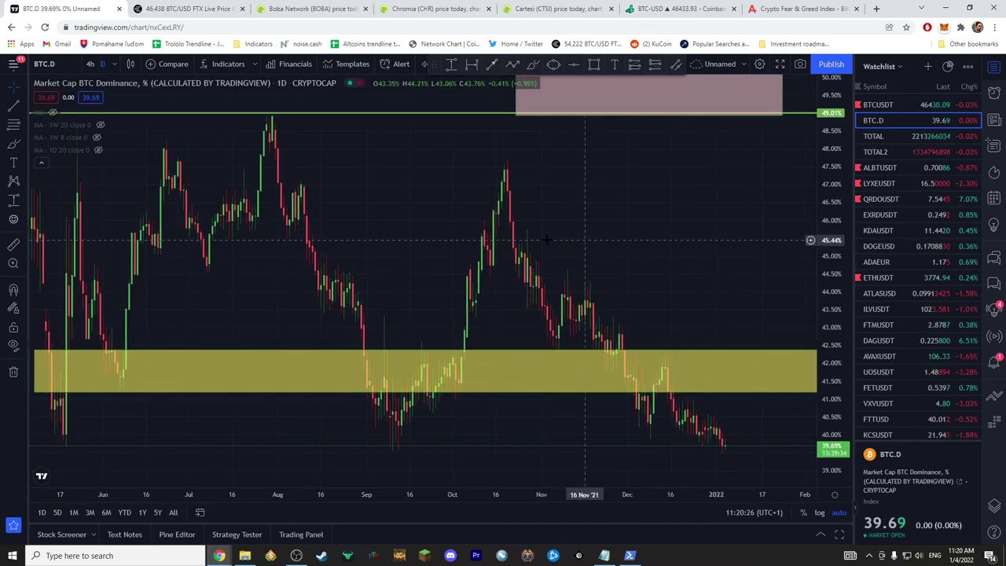
Settle BTC.D on weekly candles at 39.69%, below the 68.09%, 62.12% and 49.01% levels
drag(389, 227, 425, 323)
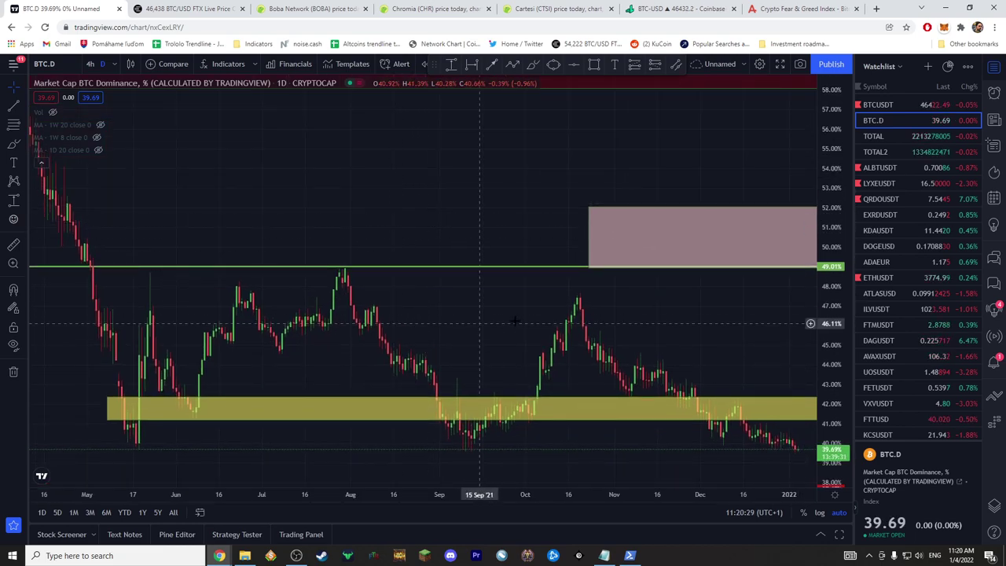
click(115, 64)
click(141, 339)
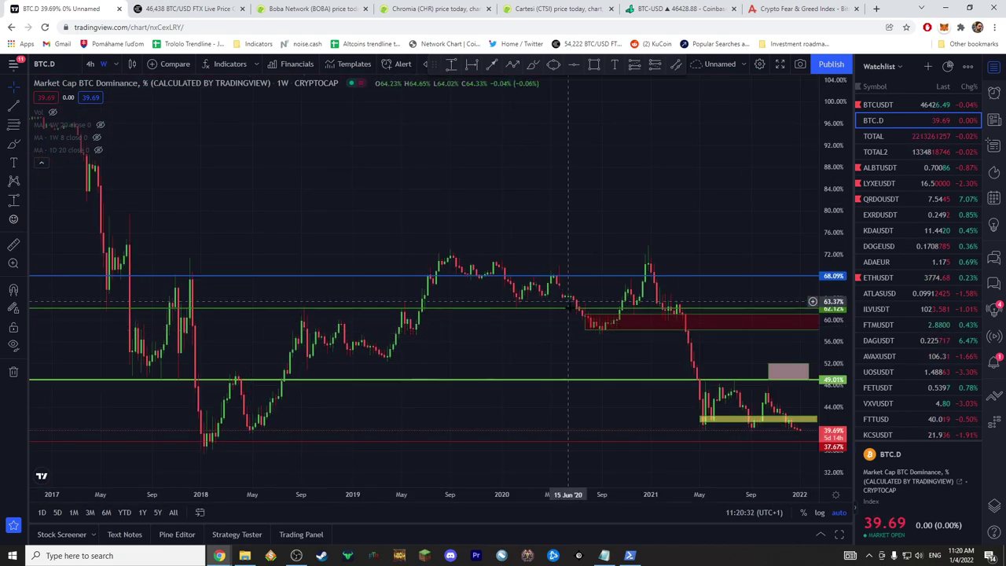
scroll(556, 184, right, 3)
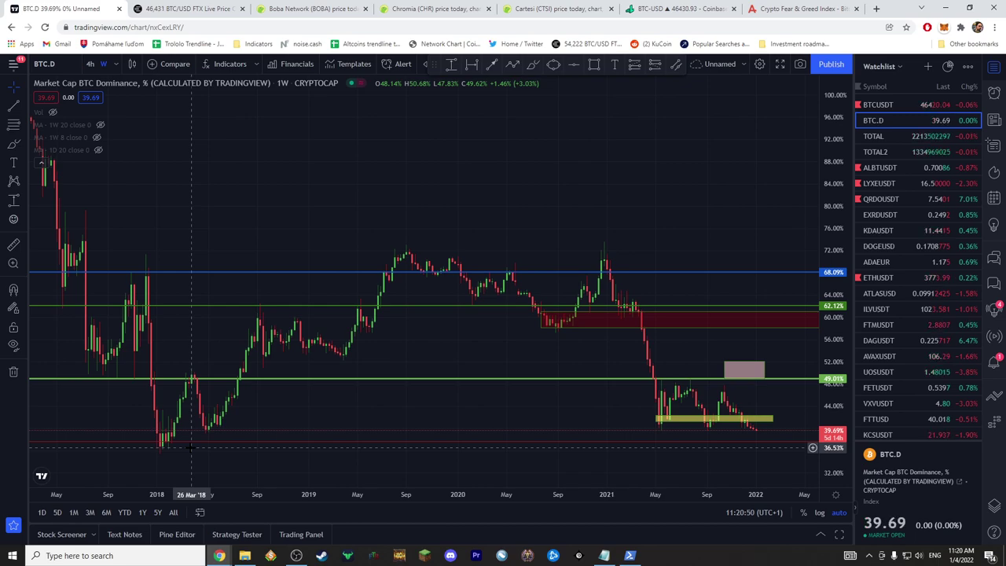
scroll(919, 291, down, 2)
scroll(923, 284, down, 6)
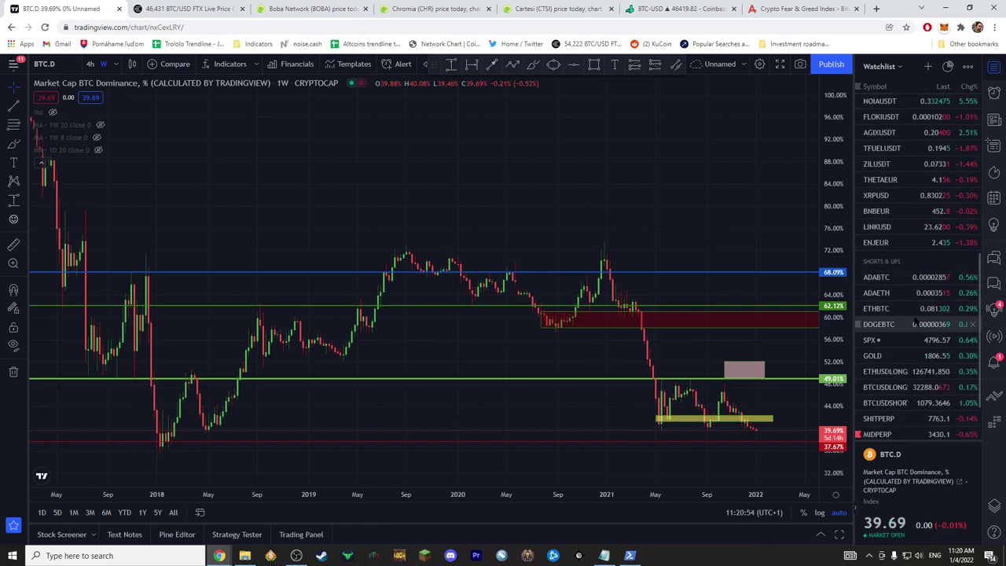
Inspect the ETHBTC weekly rising channel, then return to the BTCUSDT weekly chart
click(914, 323)
click(904, 308)
drag(574, 231, 513, 233)
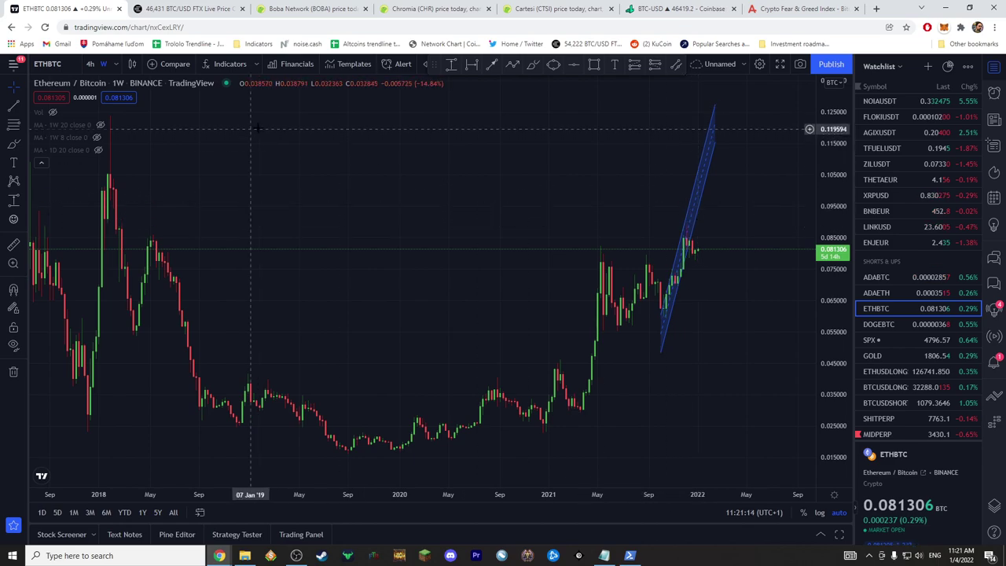
scroll(905, 269, up, 5)
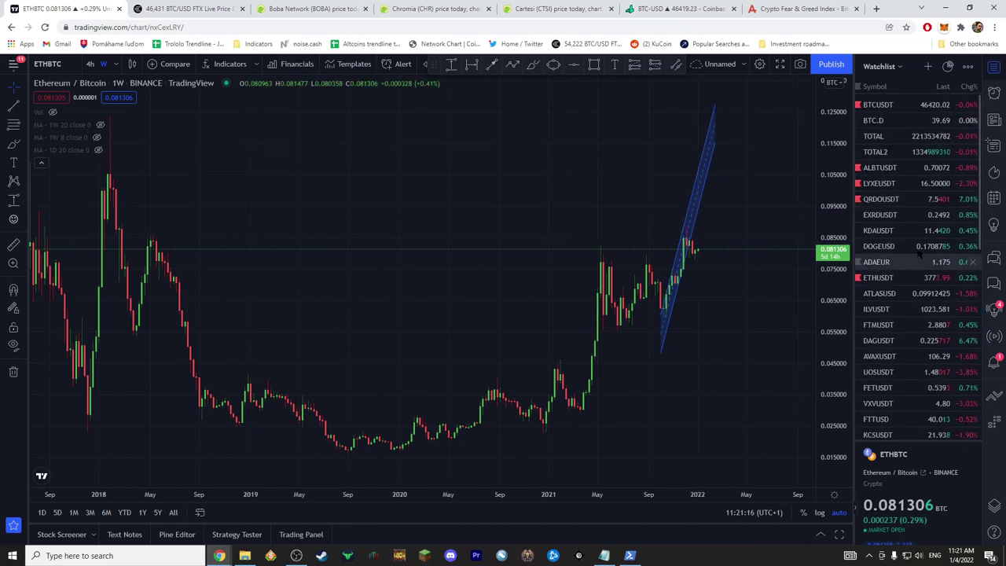
click(905, 109)
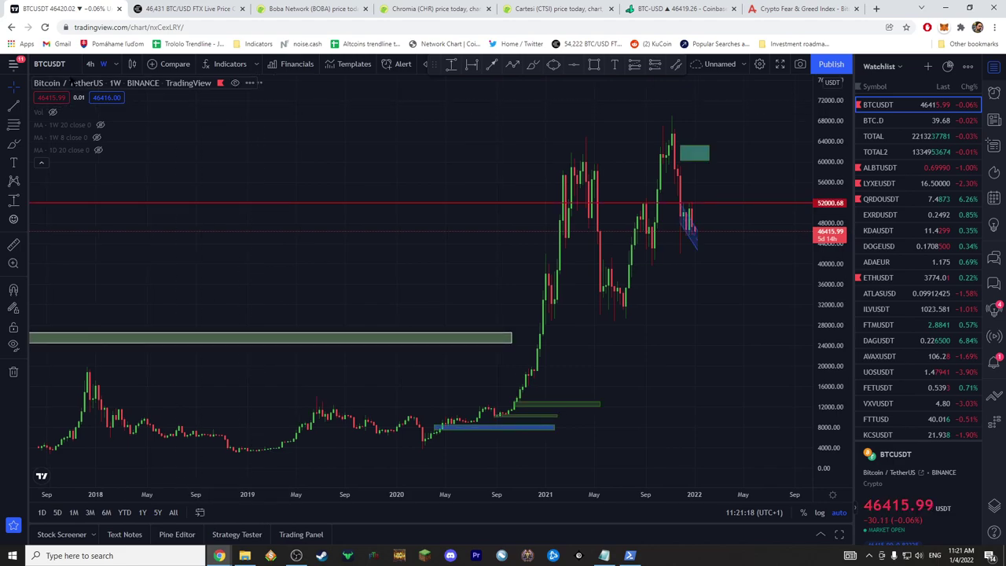
Switch BTCUSDT to 1-day candles and center the descending channel below the 52000.68 line
click(116, 64)
click(153, 324)
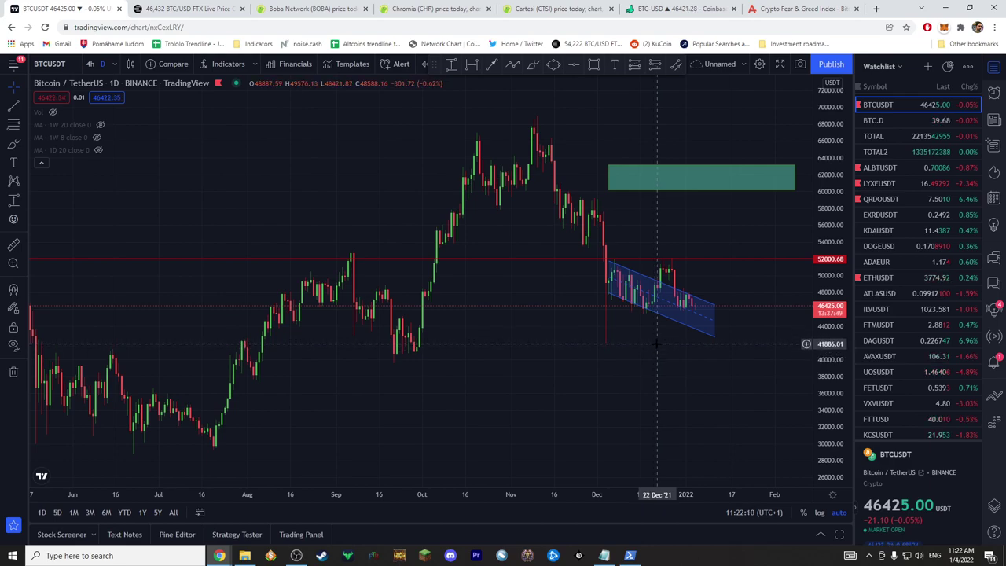
drag(656, 343, 594, 344)
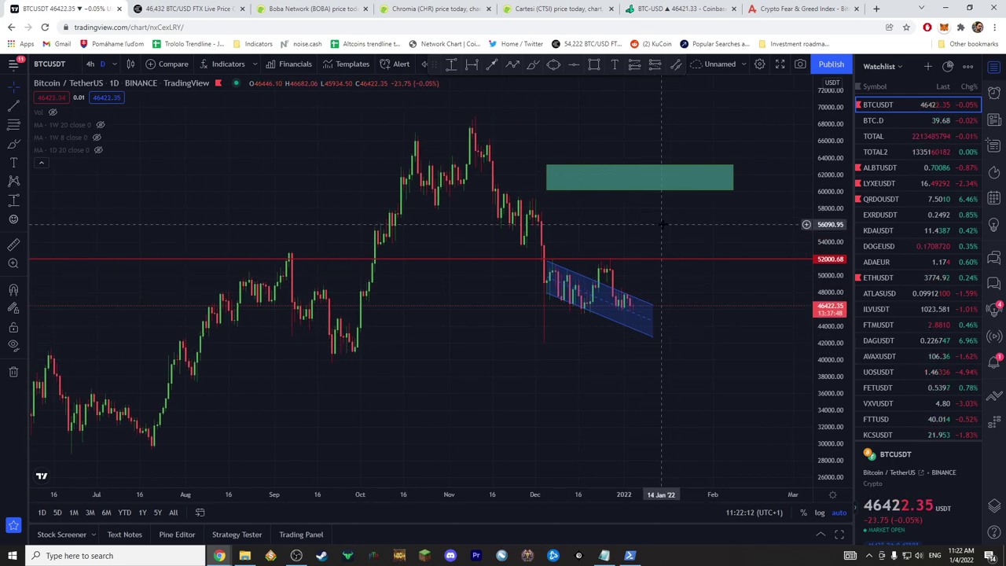
Cycle through the Coinalyze and TradingView tabs, finishing on the Fear & Greed Index chart
click(176, 11)
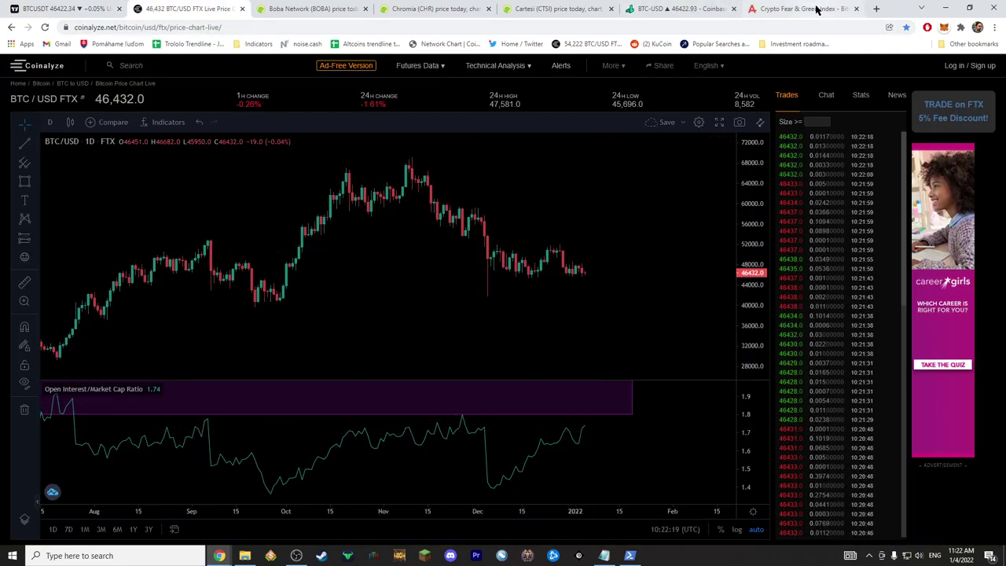
click(748, 8)
click(19, 10)
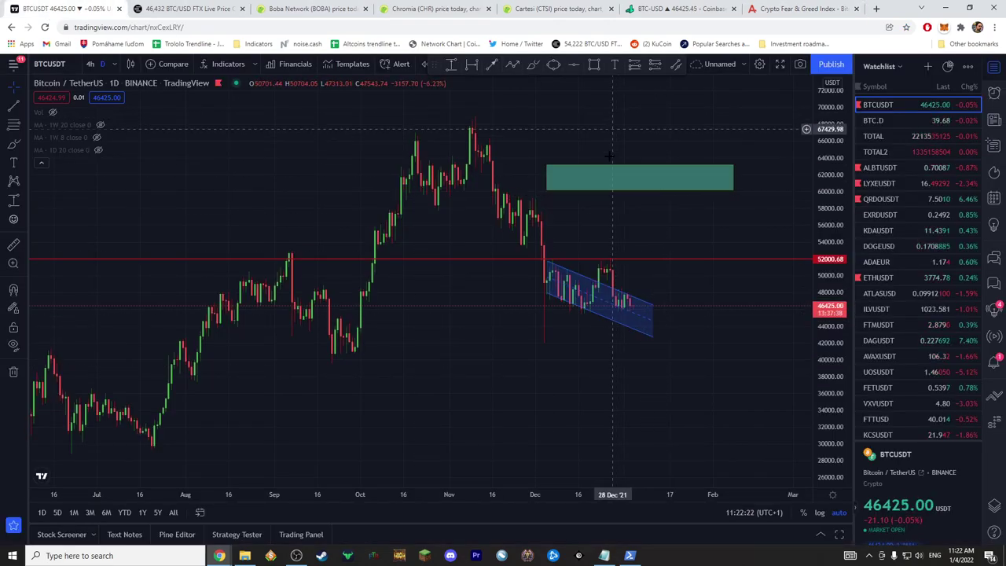
drag(684, 224, 601, 225)
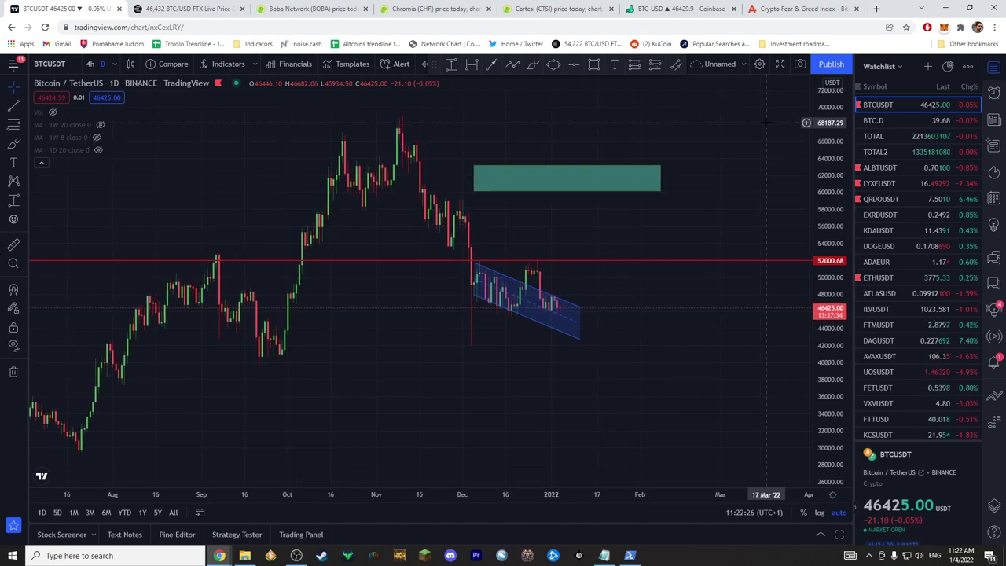
click(812, 9)
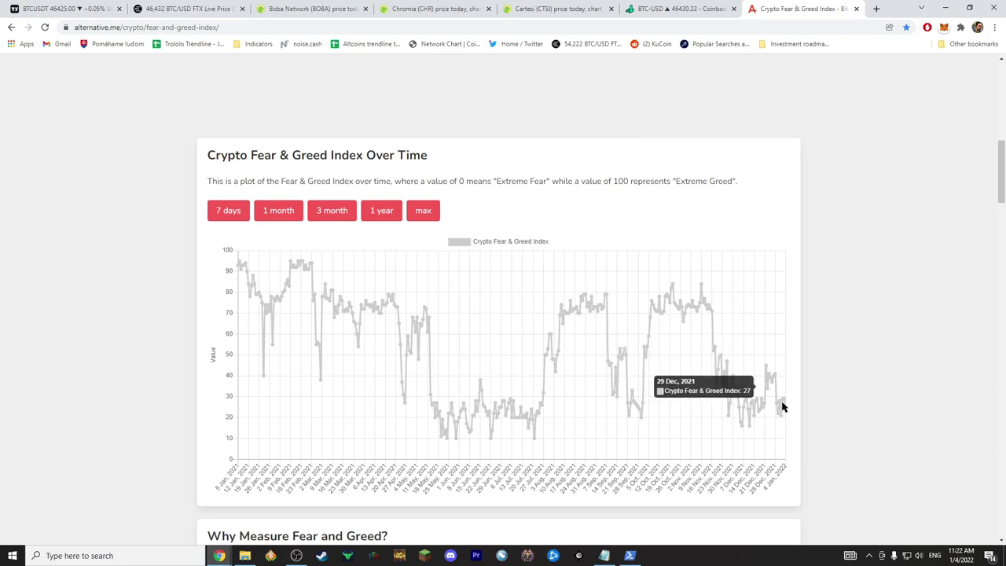
Glance at BTCUSDT, revisit the Fear & Greed reading of 23, then close that page
click(40, 8)
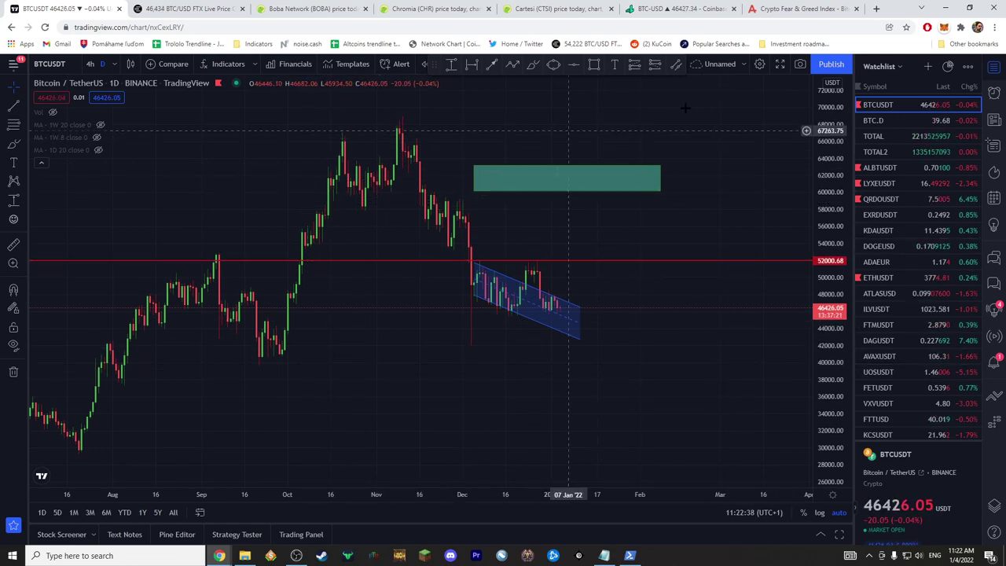
click(803, 9)
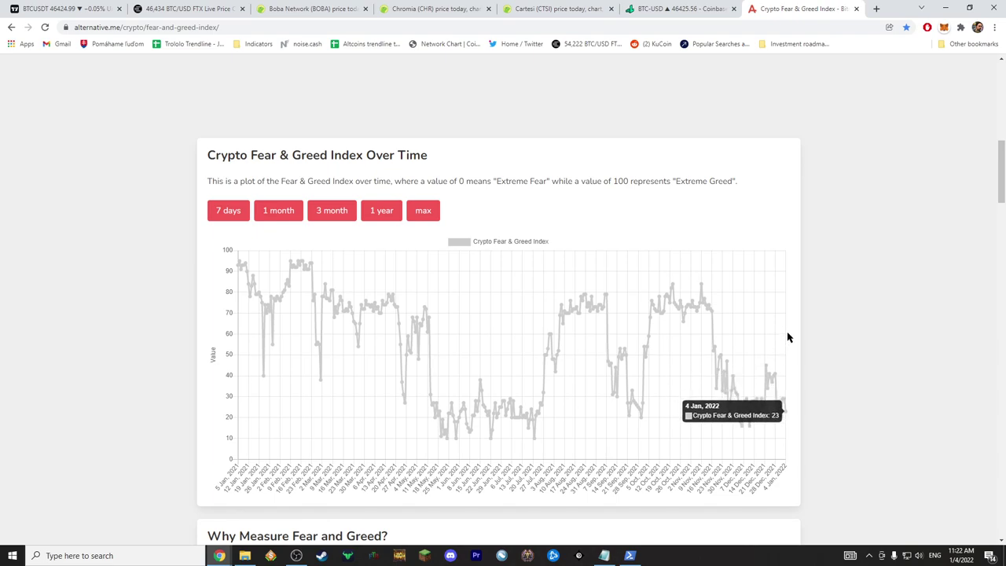
click(855, 9)
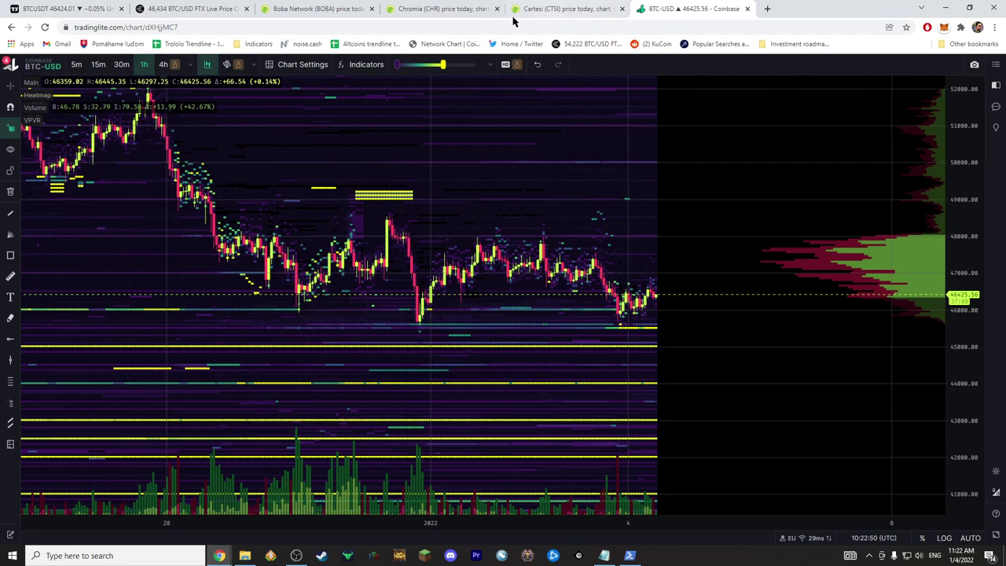
Switch from TradingLite's BTC-USD heatmap back to the TradingView BTCUSDT daily chart
click(41, 9)
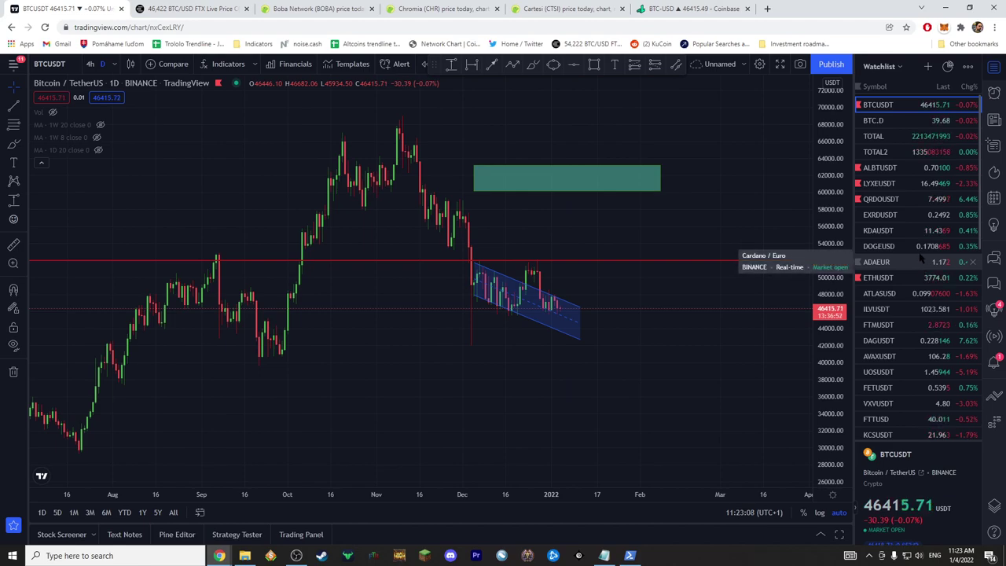
Show ETHBTC from the watchlist on monthly (1M) candles
scroll(919, 252, down, 10)
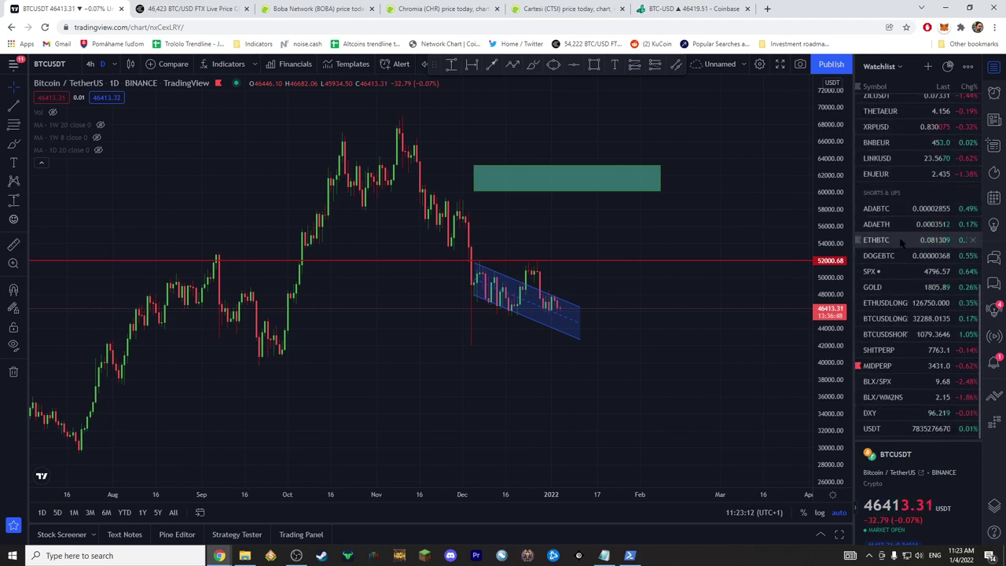
click(901, 241)
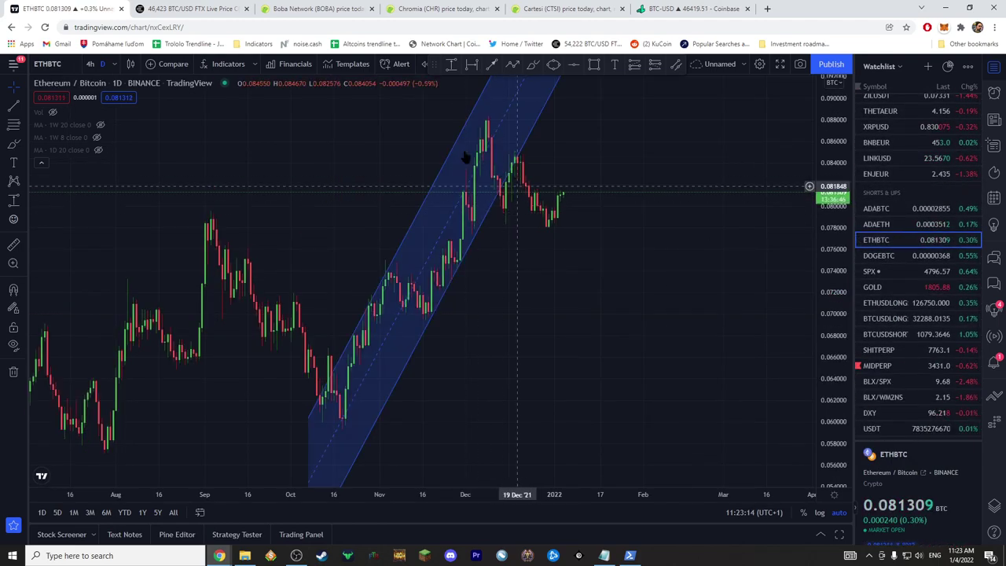
click(114, 64)
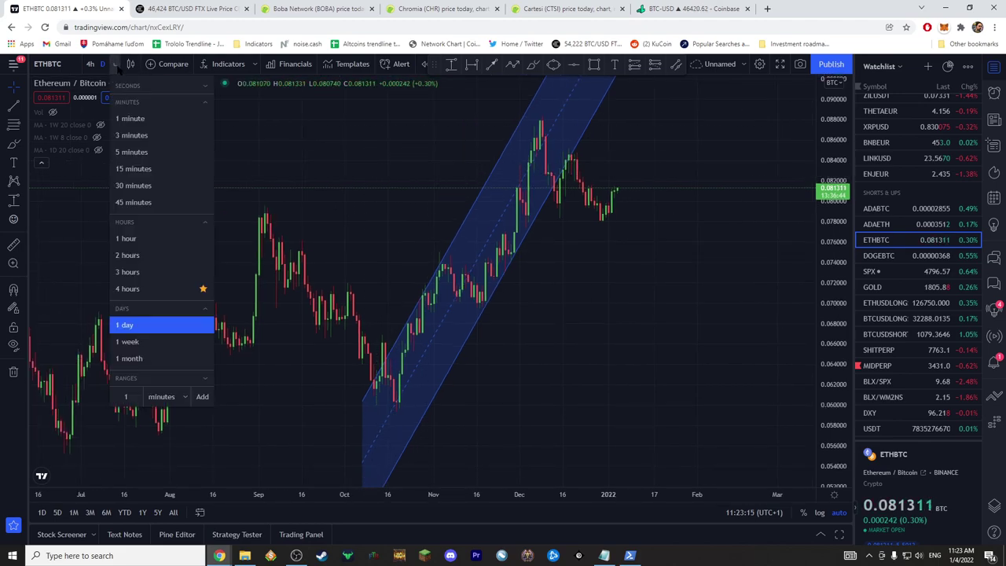
click(165, 361)
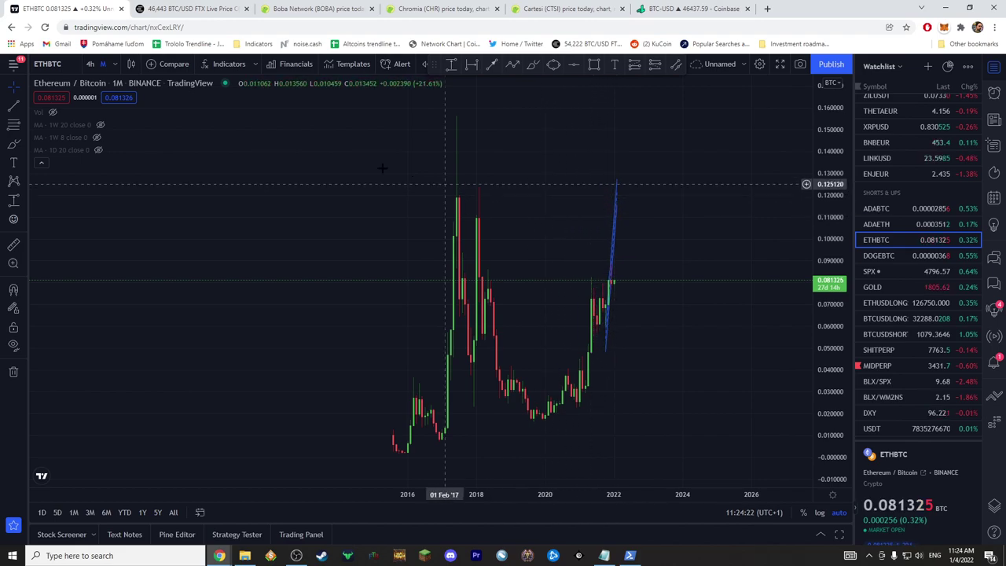
Put the ETHBTC chart back on the 1D daily interval
click(114, 66)
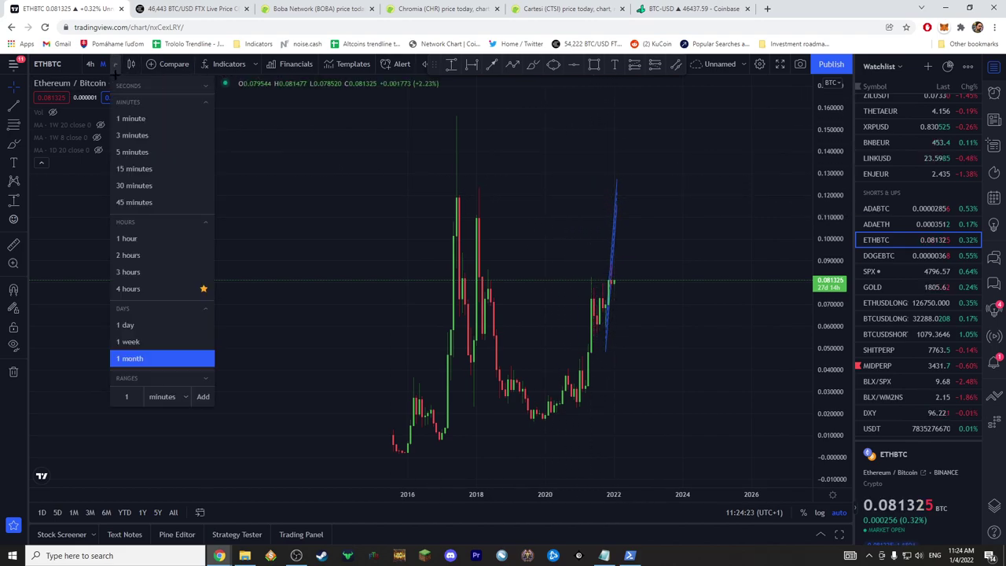
click(153, 326)
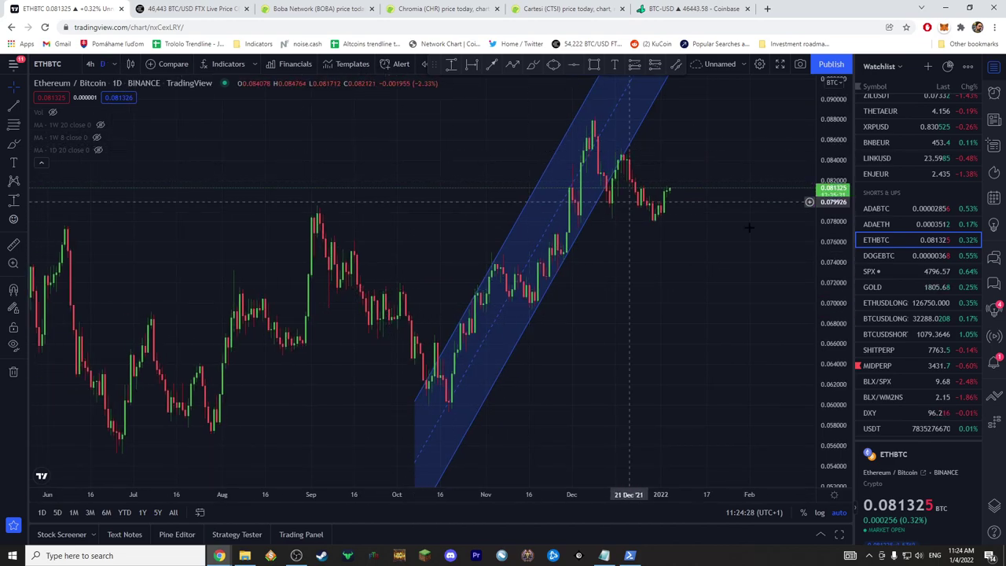
scroll(905, 194, up, 10)
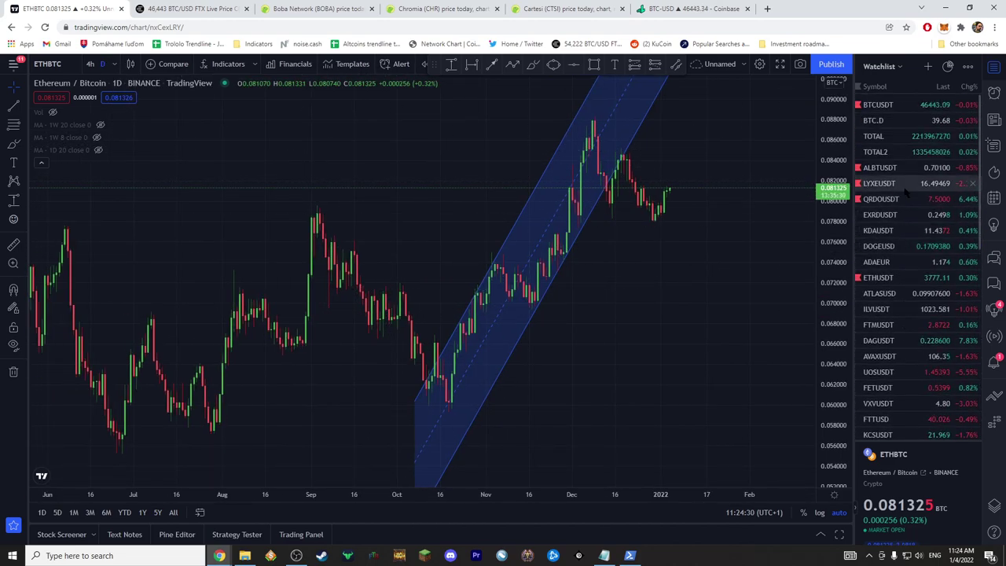
On BTCUSDT, after a brief look at BTC.D, settle the red resistance line at 52000.68
click(902, 106)
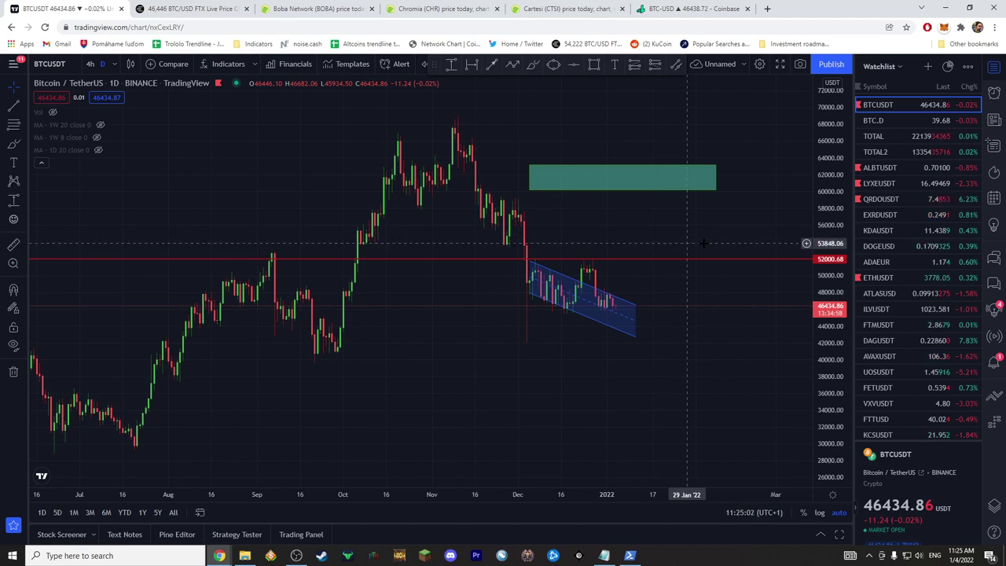
click(901, 124)
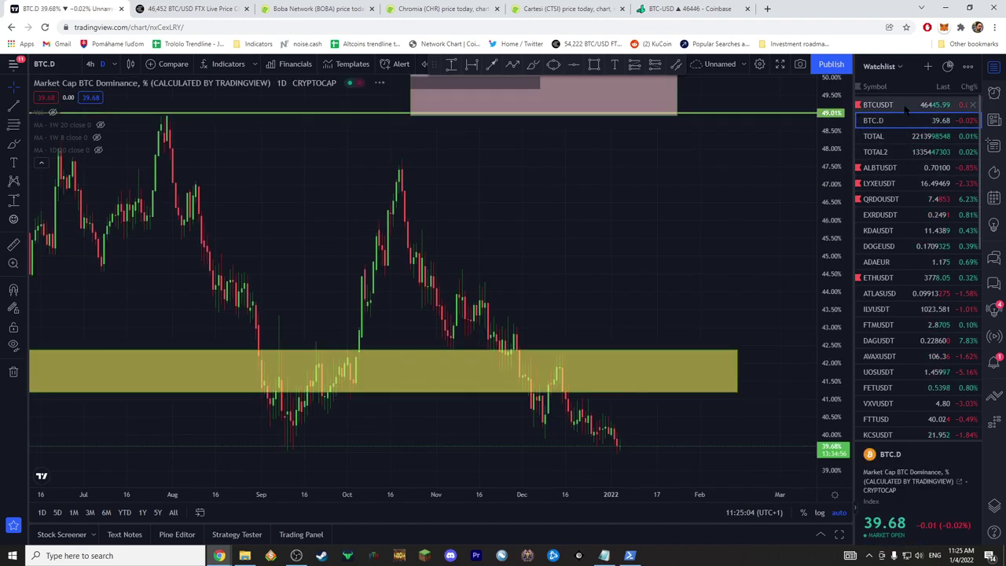
key(Up)
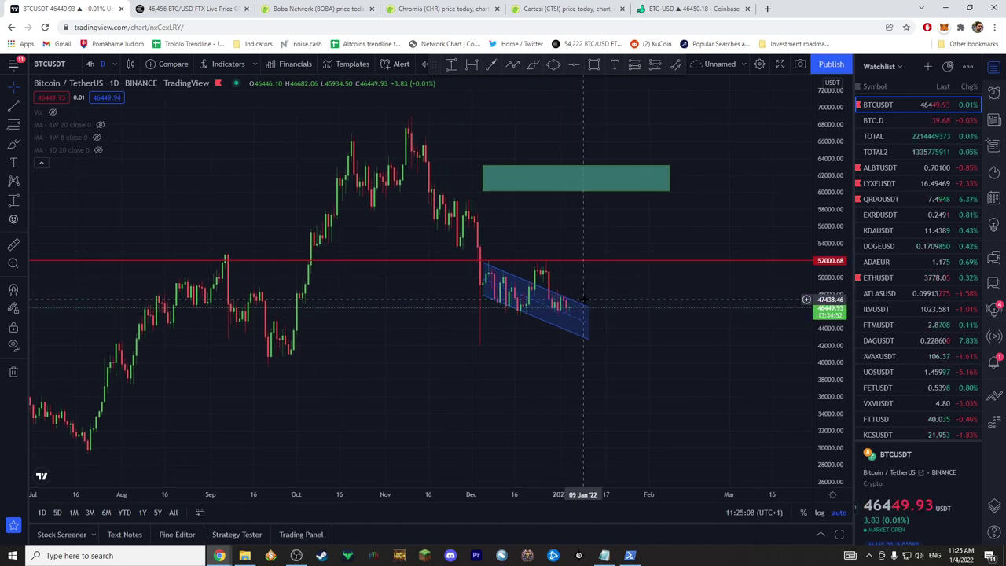
click(593, 261)
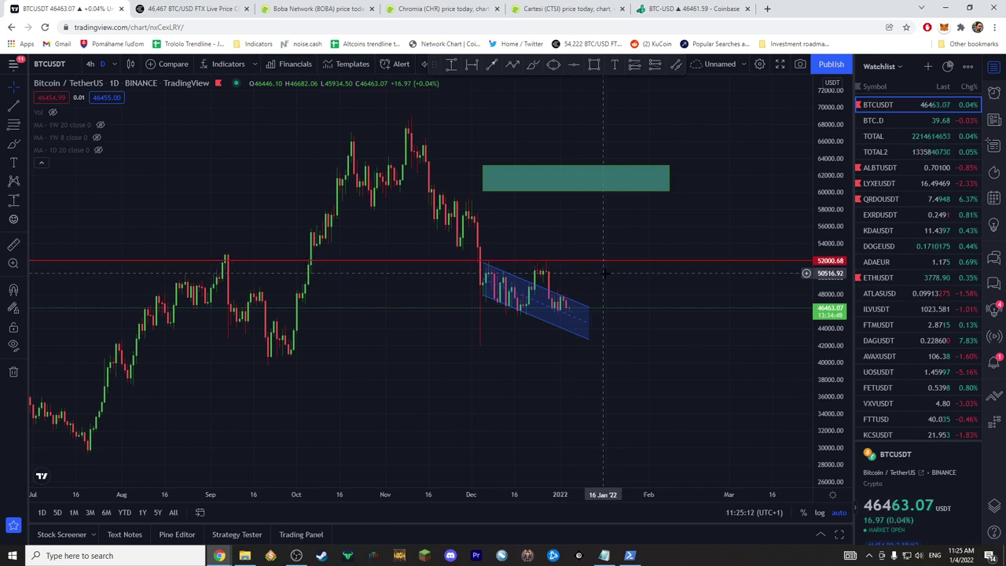
drag(588, 255, 593, 268)
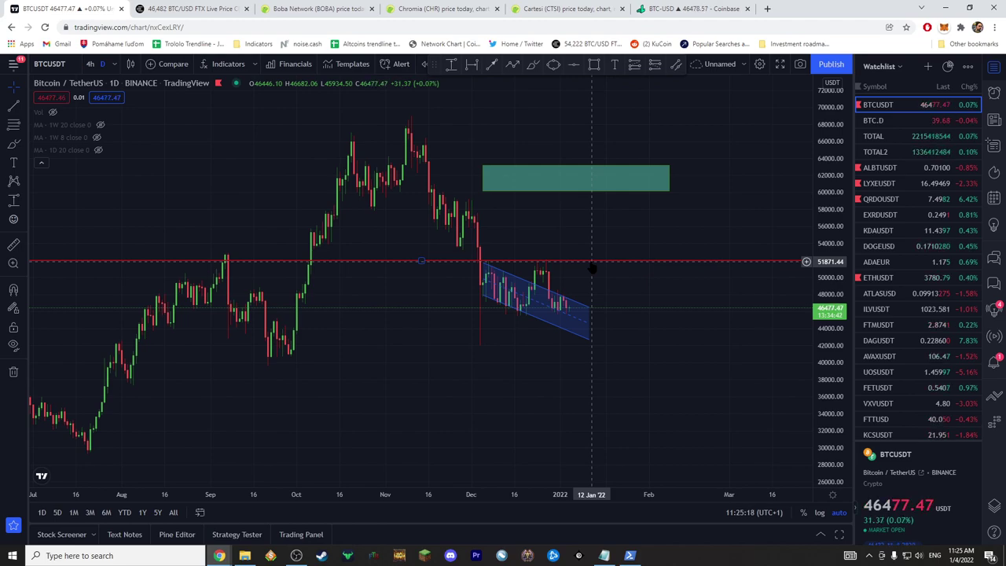
drag(593, 269, 593, 267)
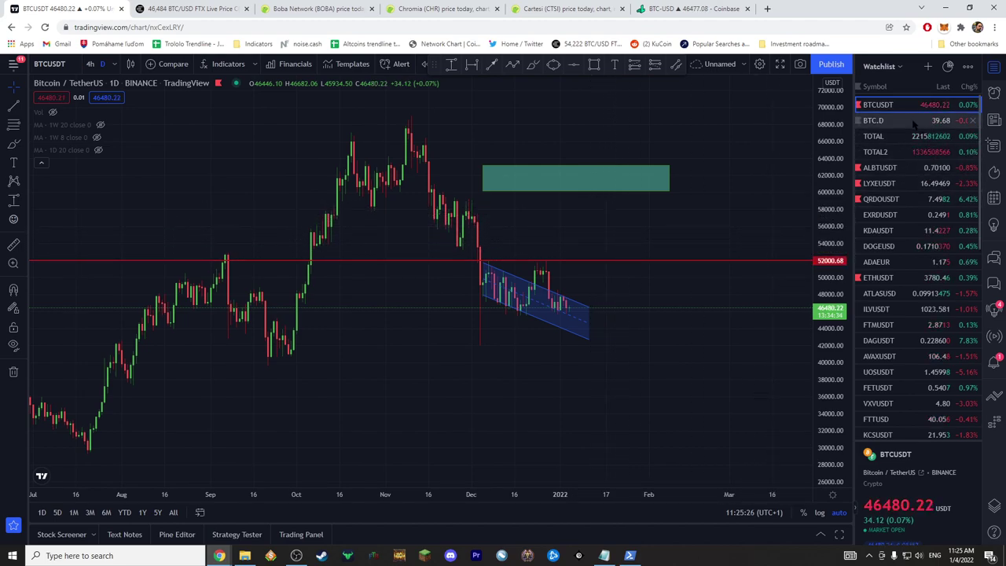
Check the Coinalyze BTC/USD chart, then come back to the BTCUSDT chart
scroll(917, 326, down, 5)
scroll(918, 326, up, 5)
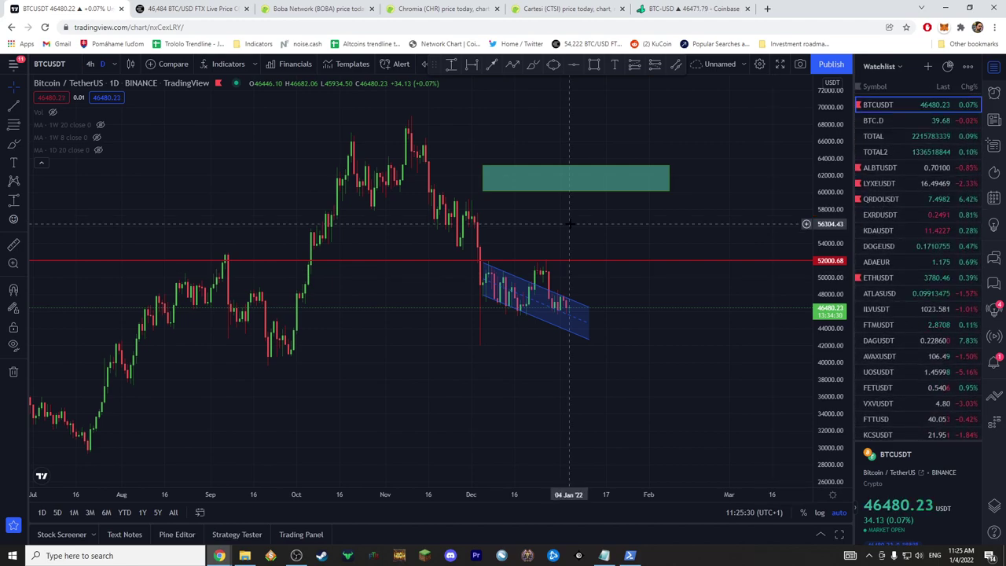
click(195, 11)
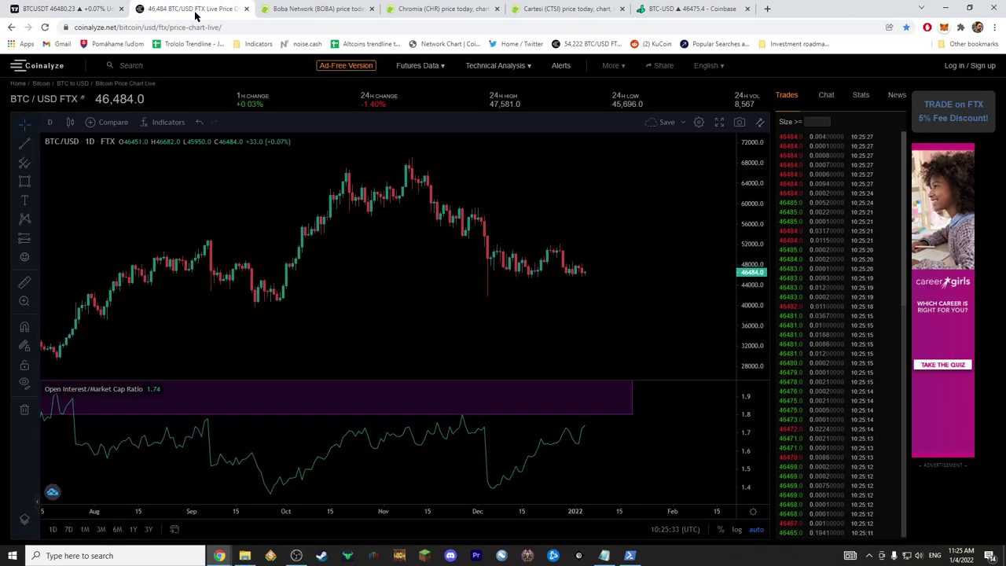
click(45, 9)
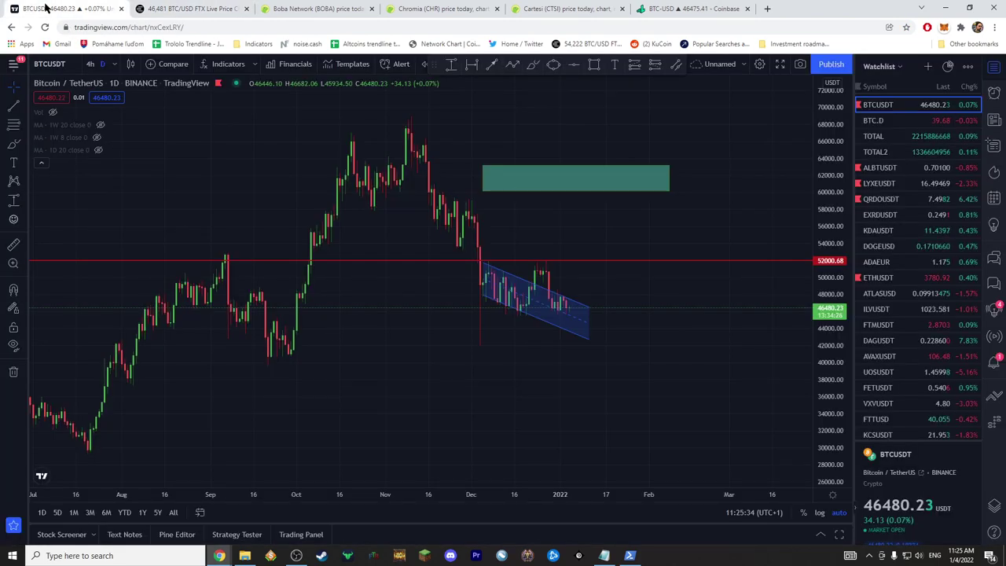